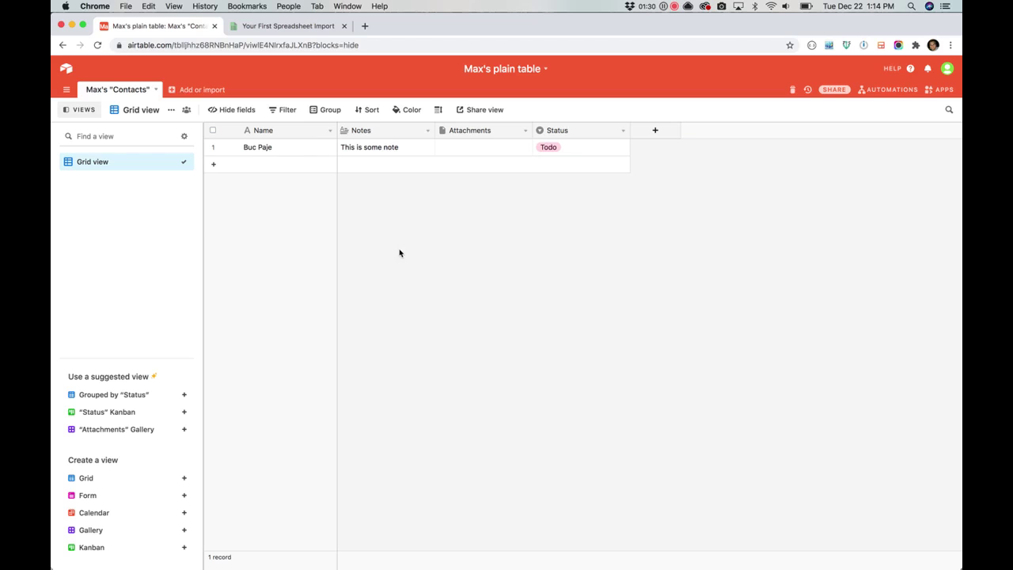
pyautogui.click(171, 109)
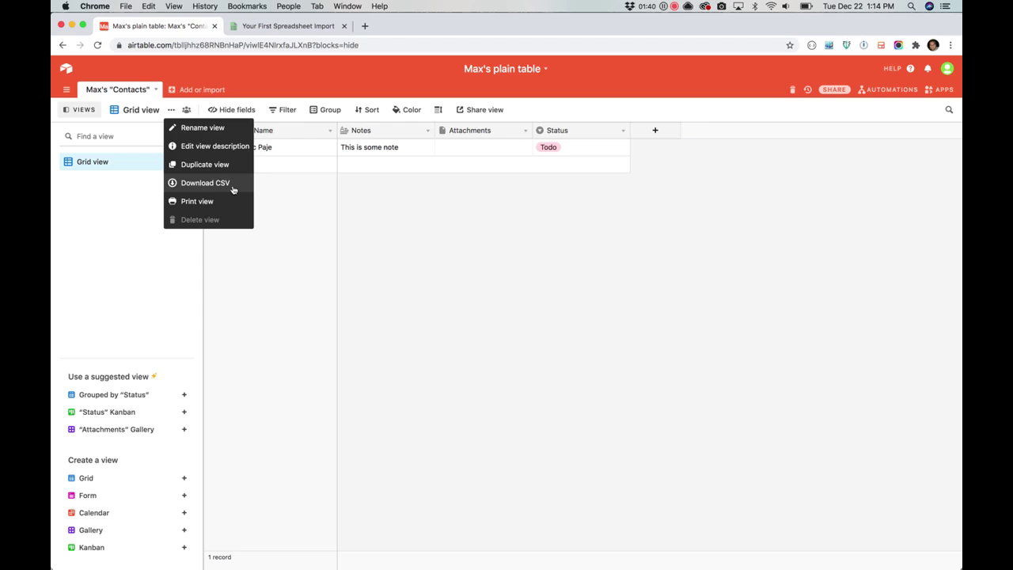
pyautogui.click(384, 229)
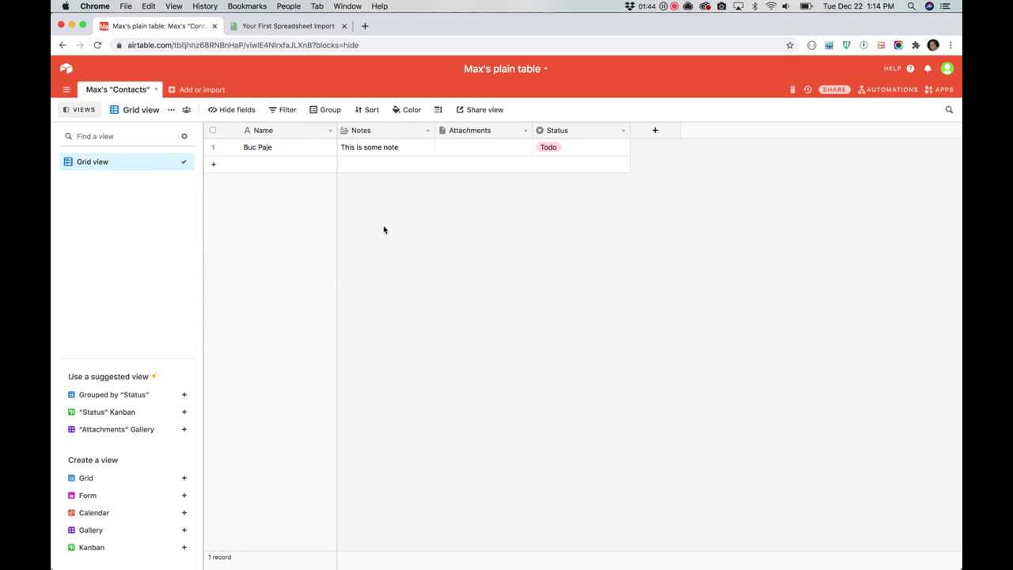
pyautogui.press('super+Tab')
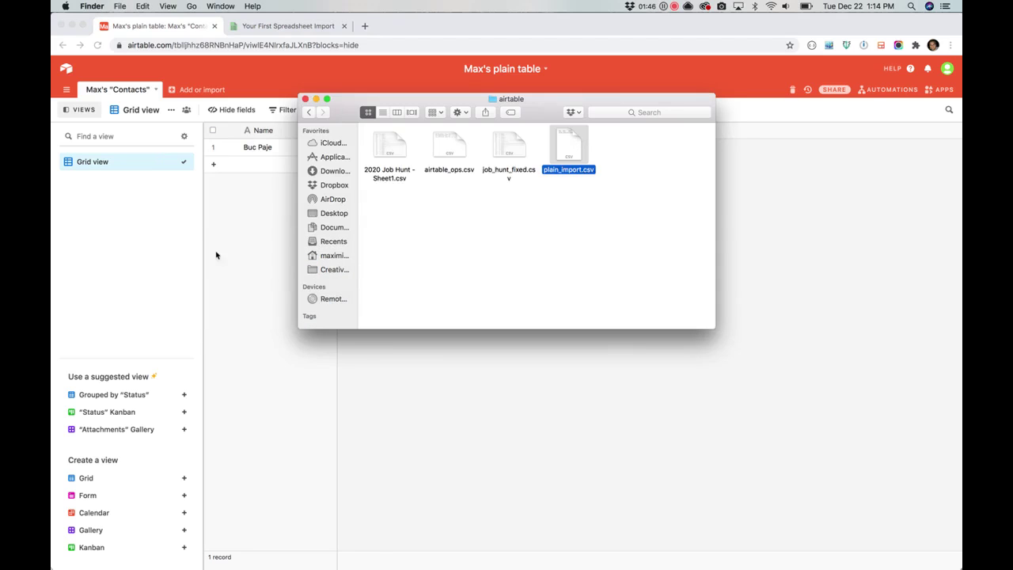
# Load plain_import.csv from the airtable folder in Finder as the example spreadsheet in EasyCSV
pyautogui.click(264, 26)
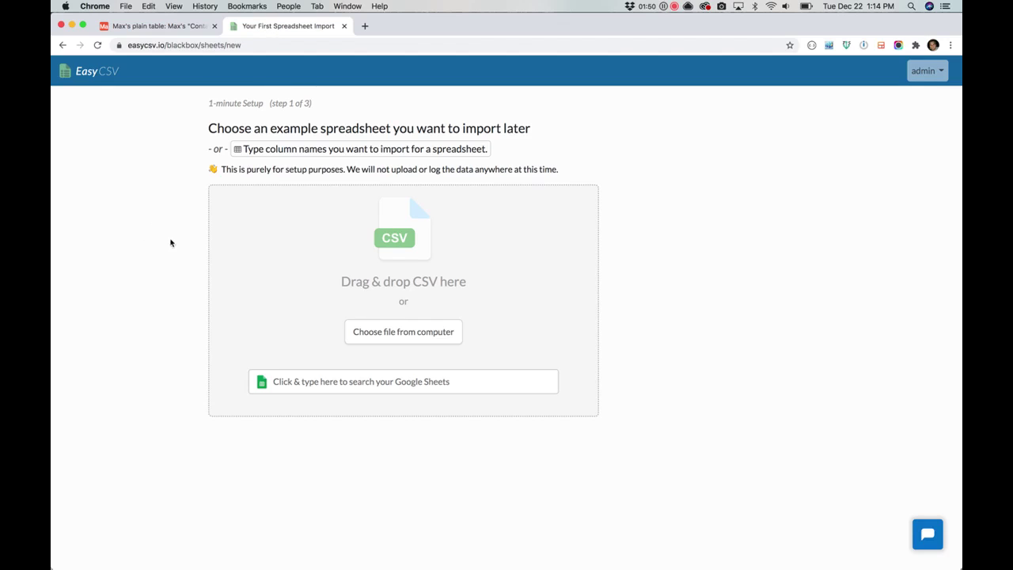
pyautogui.press('super+Tab')
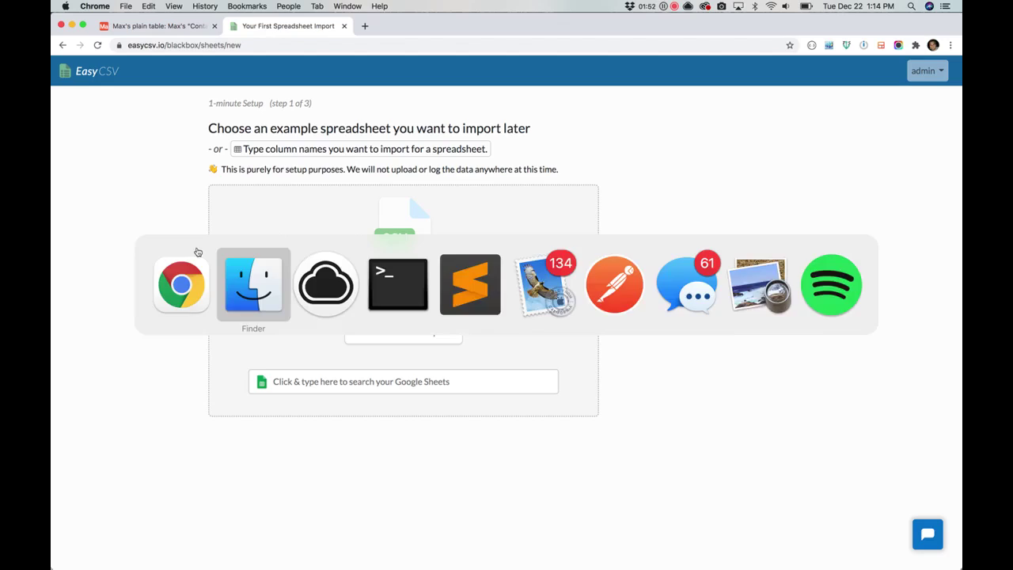
pyautogui.moveTo(570, 156); pyautogui.dragTo(184, 237)
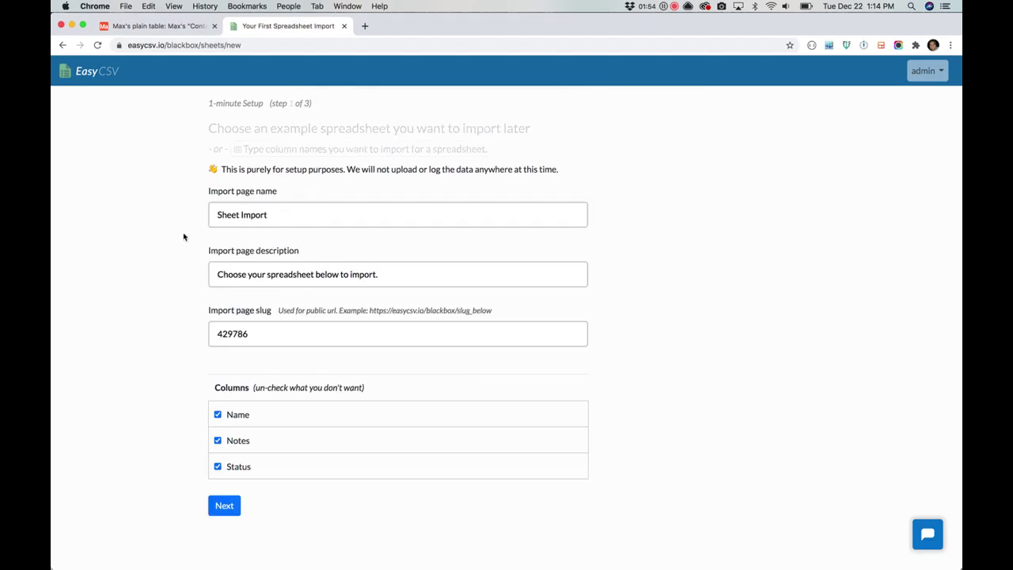
# Rename the import page as Airtable Import
pyautogui.doubleClick(229, 194)
pyautogui.write('Ait')
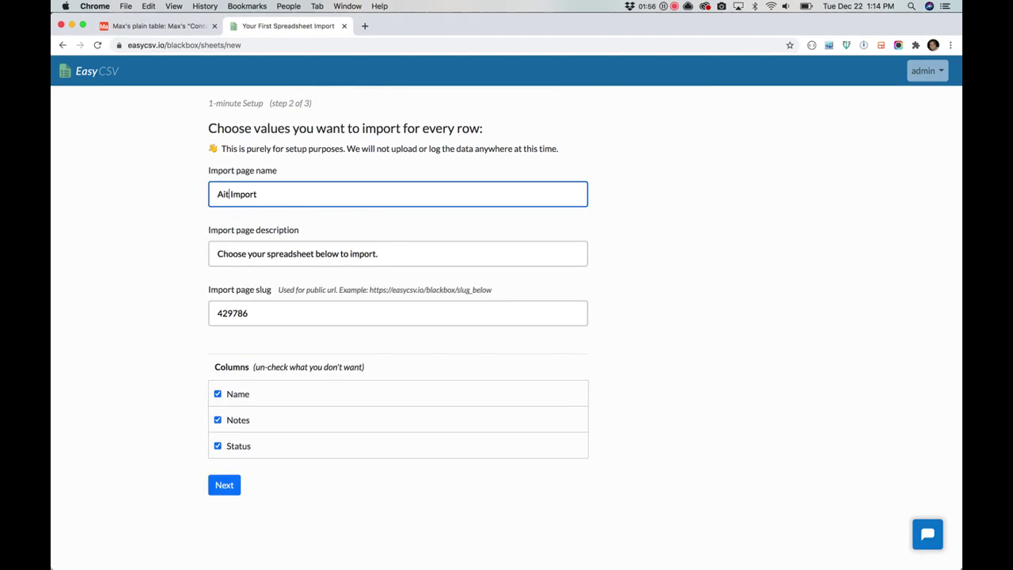
pyautogui.press('BackSpace')
pyautogui.write('rtable')
# Check the Airtable table's fields, keep the Name, Notes and Status columns for import, and choose Airtable as the data destination
pyautogui.click(159, 27)
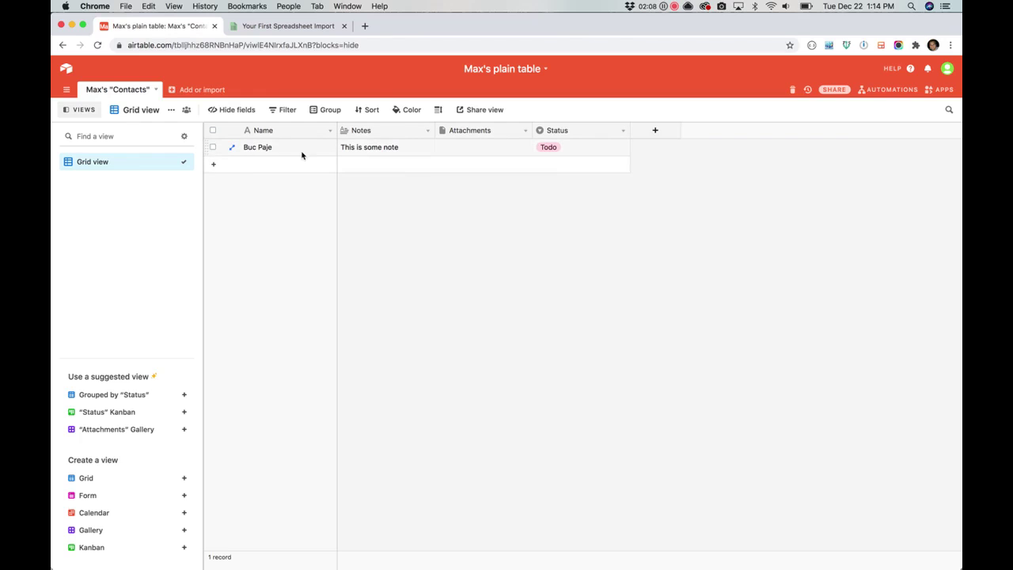
pyautogui.click(253, 24)
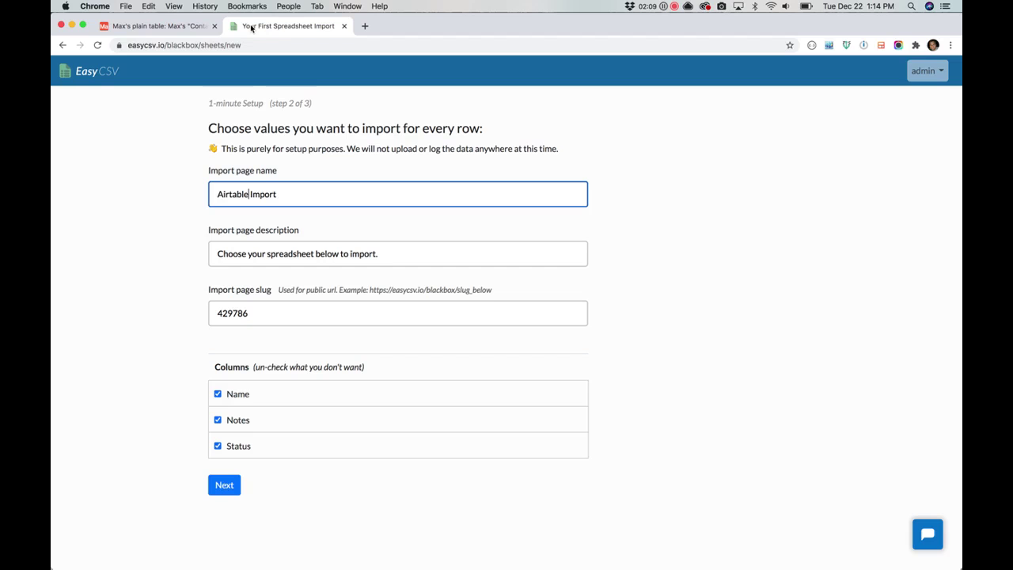
pyautogui.click(224, 483)
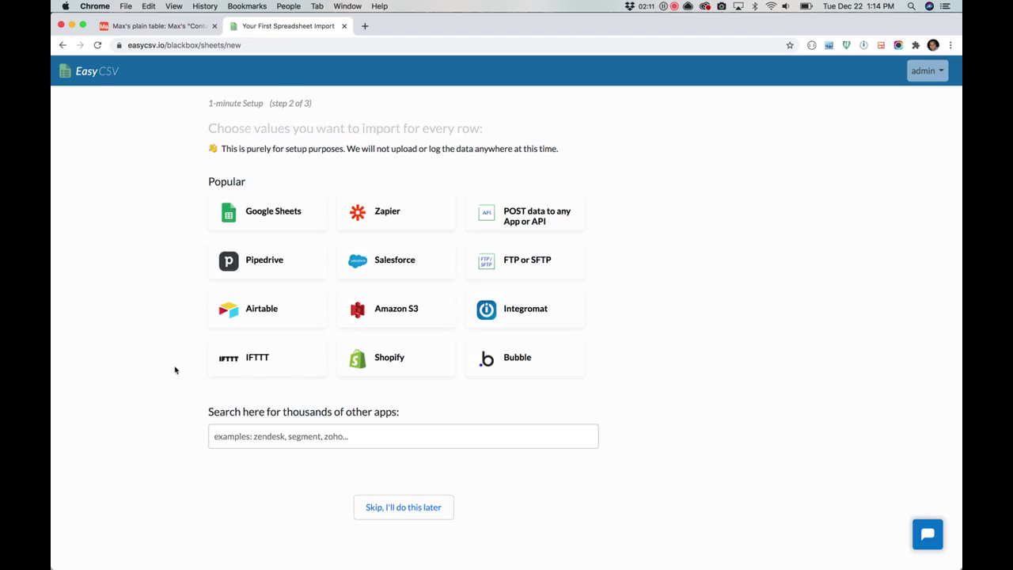
pyautogui.click(297, 311)
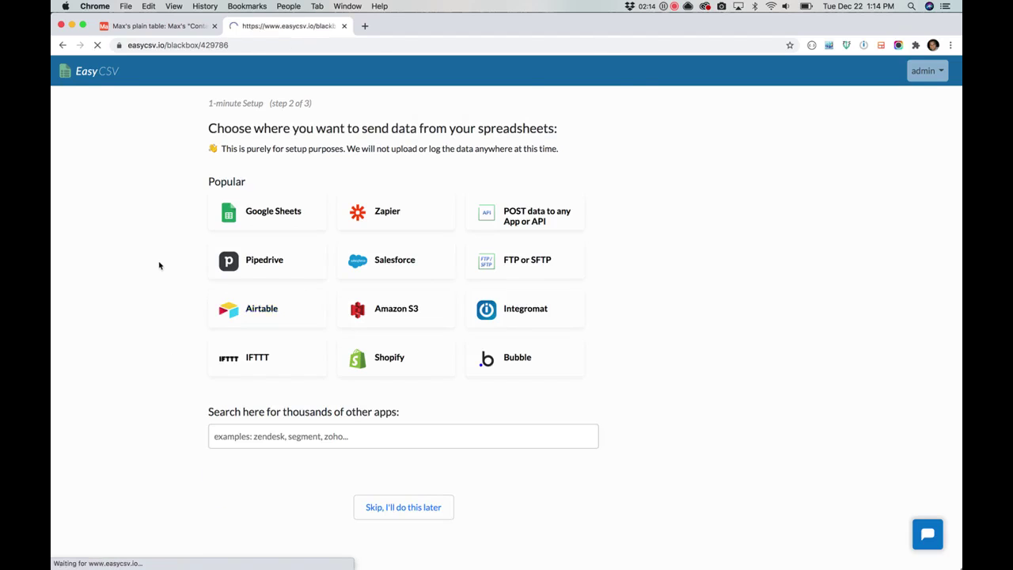
pyautogui.click(148, 305)
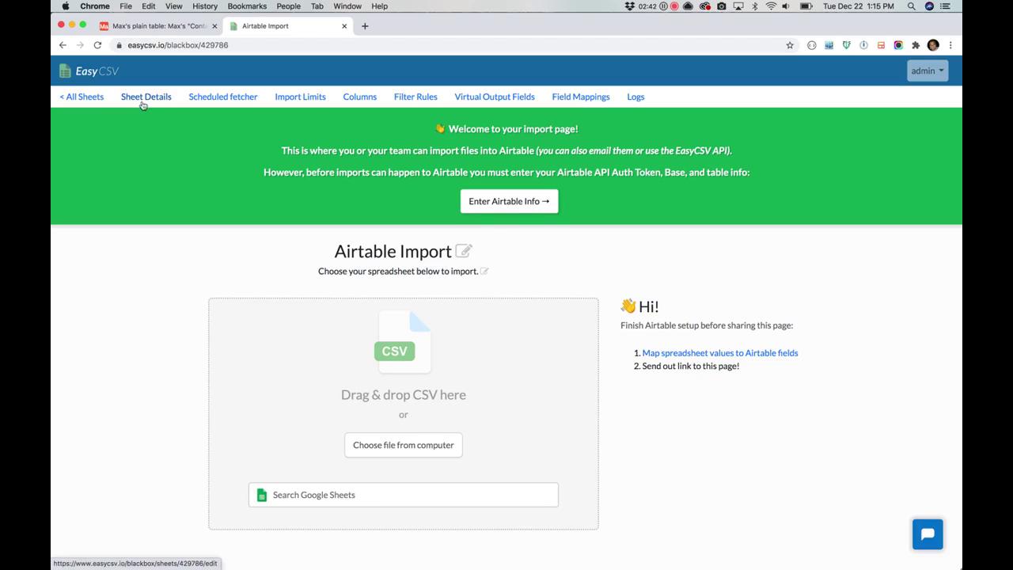
# Open the import page's Airtable connection settings and enter the Airtable API auth token
pyautogui.click(515, 208)
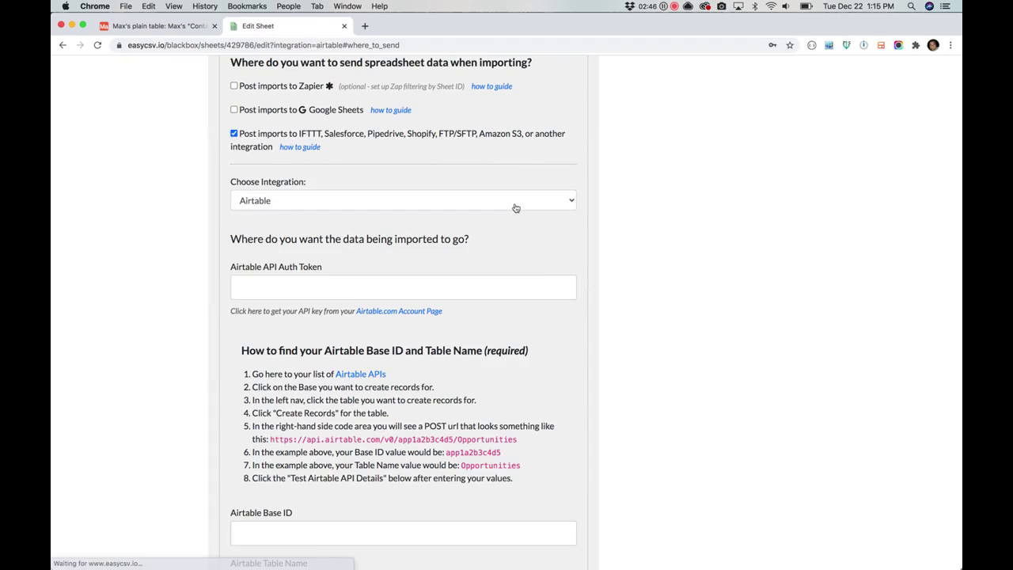
pyautogui.scroll(-1, 262, 158)
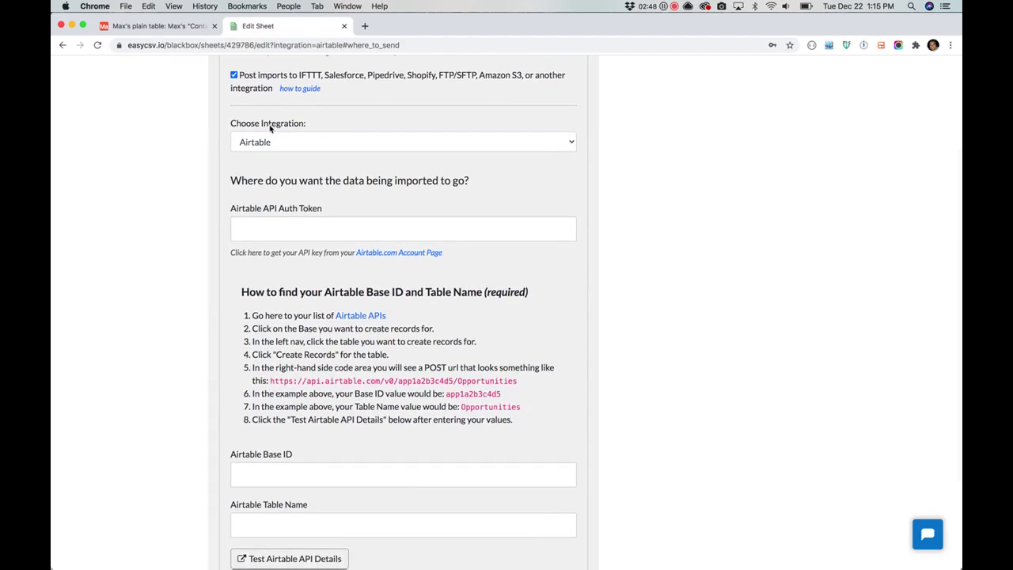
pyautogui.scroll(-2, 192, 165)
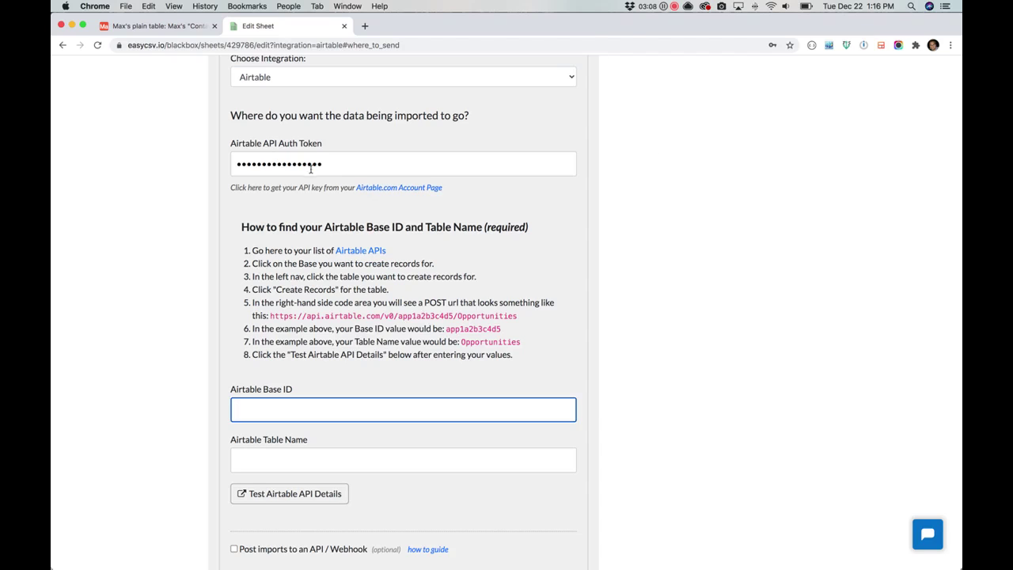
pyautogui.click(188, 239)
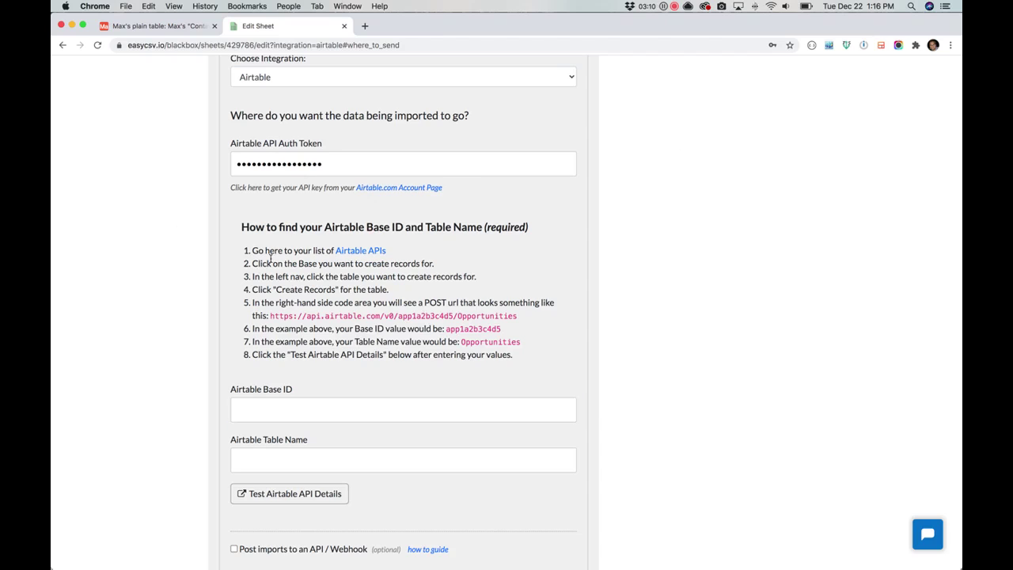
# Open the Airtable REST API documentation for the plain table base
pyautogui.click(357, 257)
pyautogui.click(398, 27)
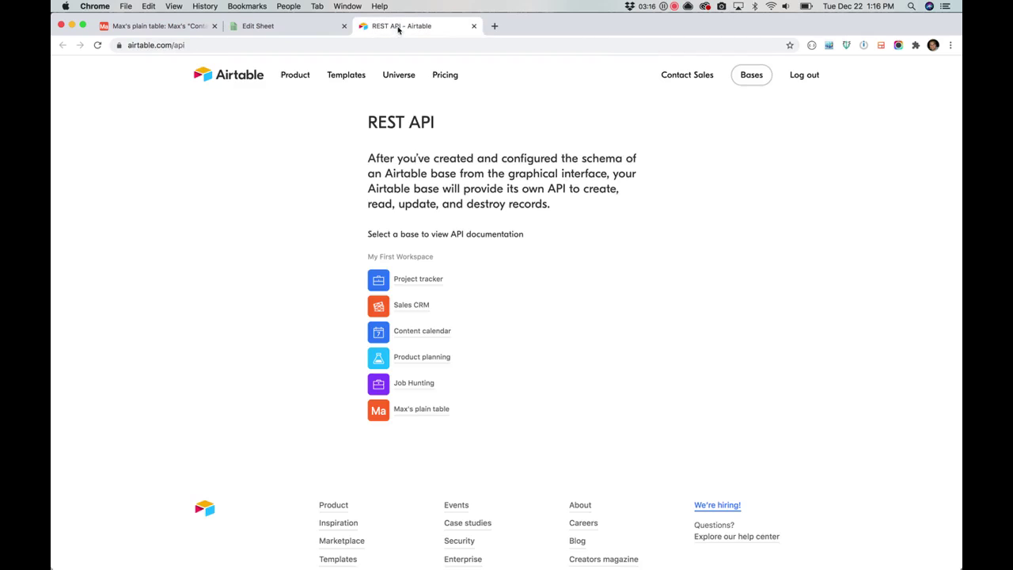
pyautogui.click(421, 411)
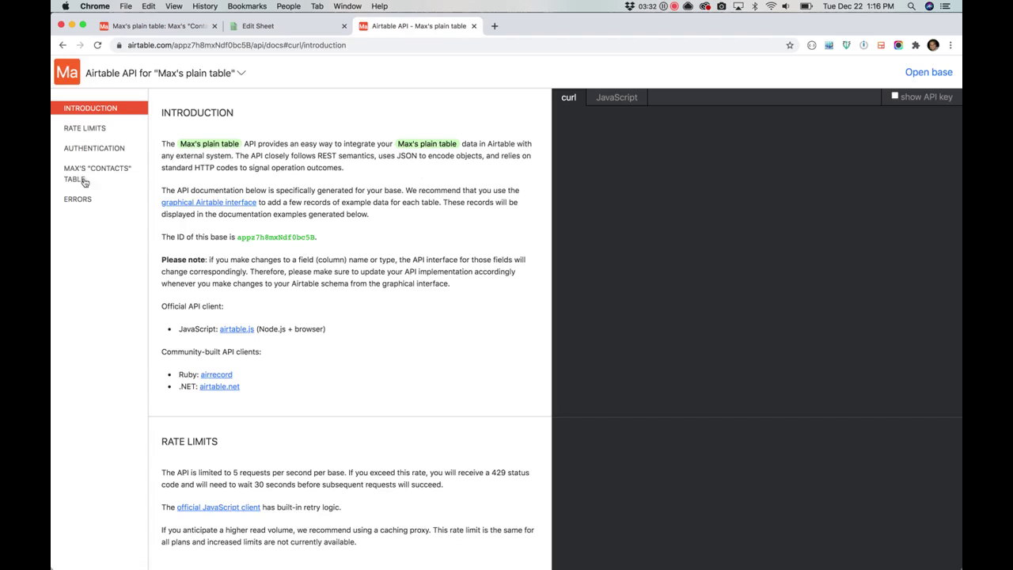
# Copy the base ID from the API documentation's introduction into the Airtable Base ID field in EasyCSV
pyautogui.doubleClick(254, 237)
pyautogui.press('cmd+c')
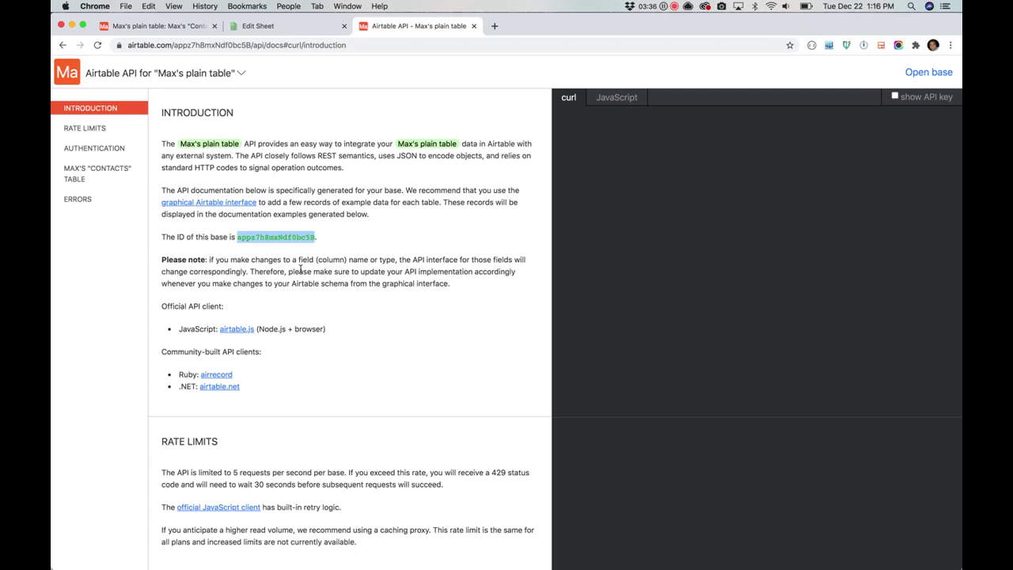
pyautogui.click(261, 25)
pyautogui.click(256, 403)
pyautogui.press('cmd+v')
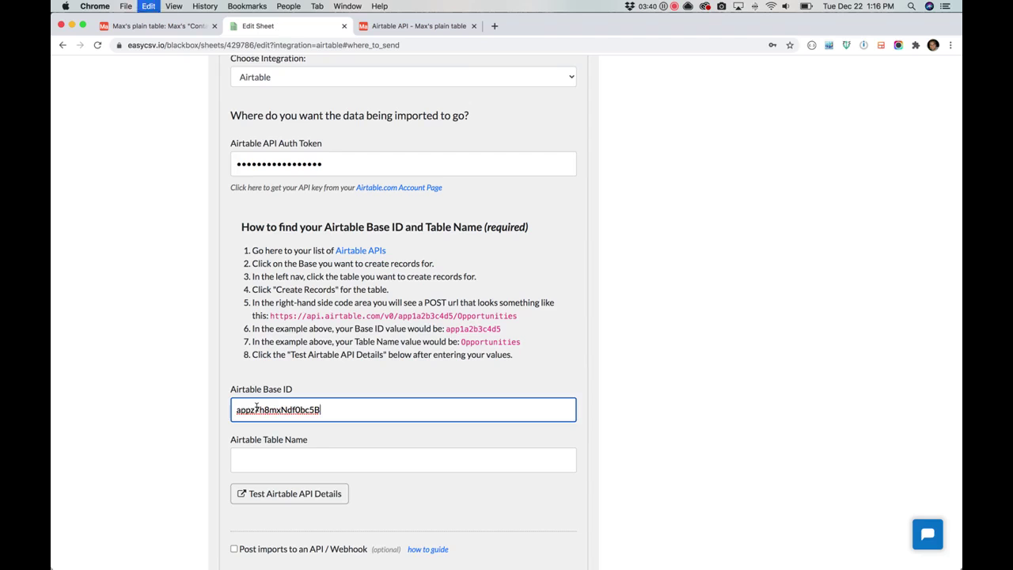
# Show the API documentation on creating records for the "Contacts" table
pyautogui.click(420, 26)
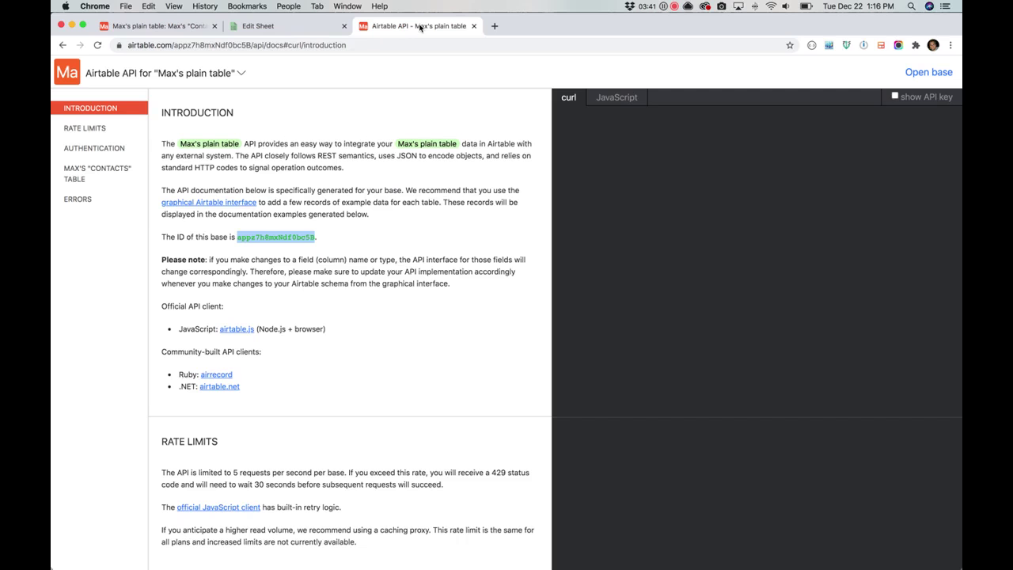
pyautogui.click(107, 174)
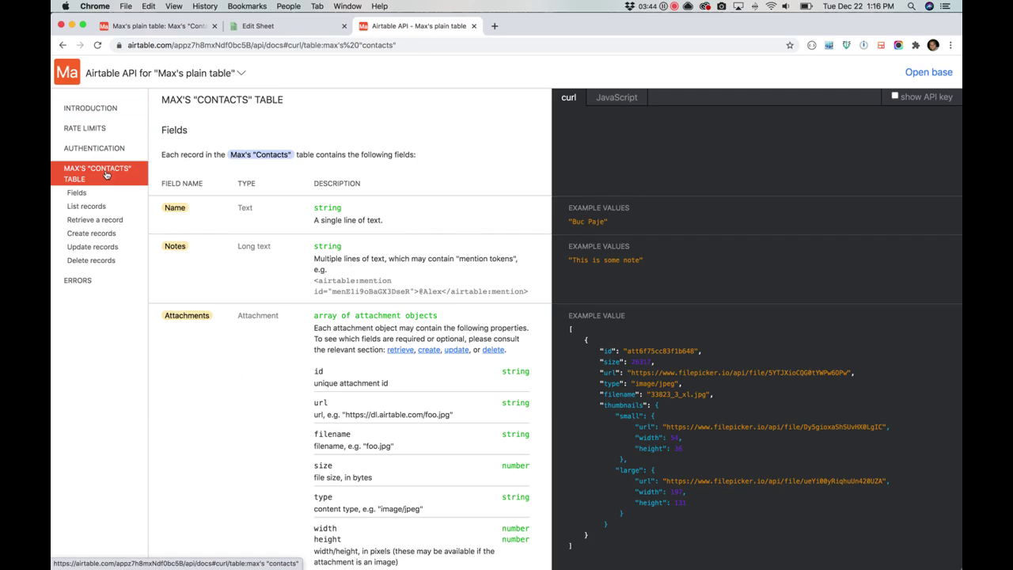
pyautogui.click(101, 236)
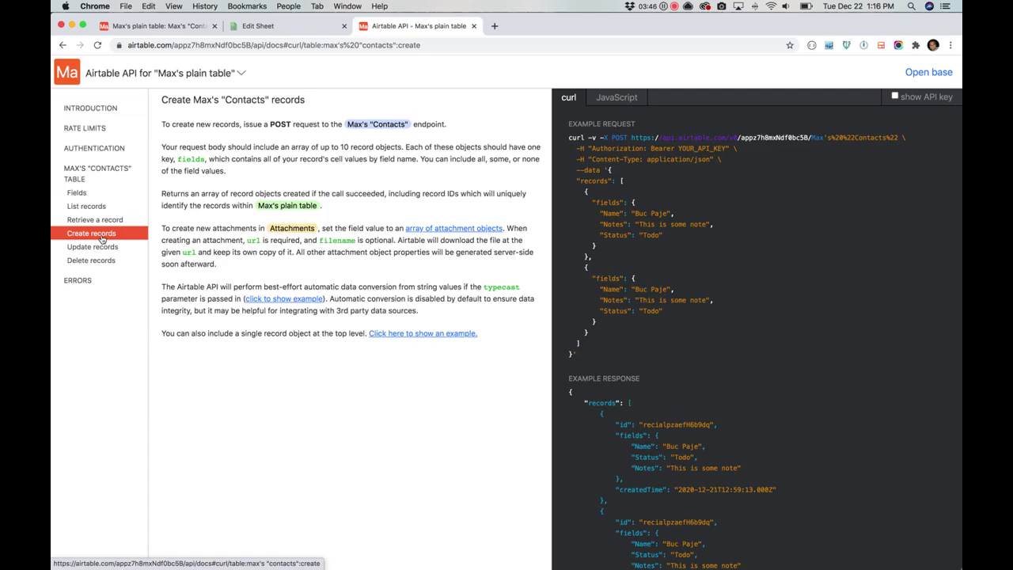
# Compare the base ID in the example POST request's URL with the EasyCSV entry and review the setup instructions
pyautogui.doubleClick(762, 138)
pyautogui.press('super+c')
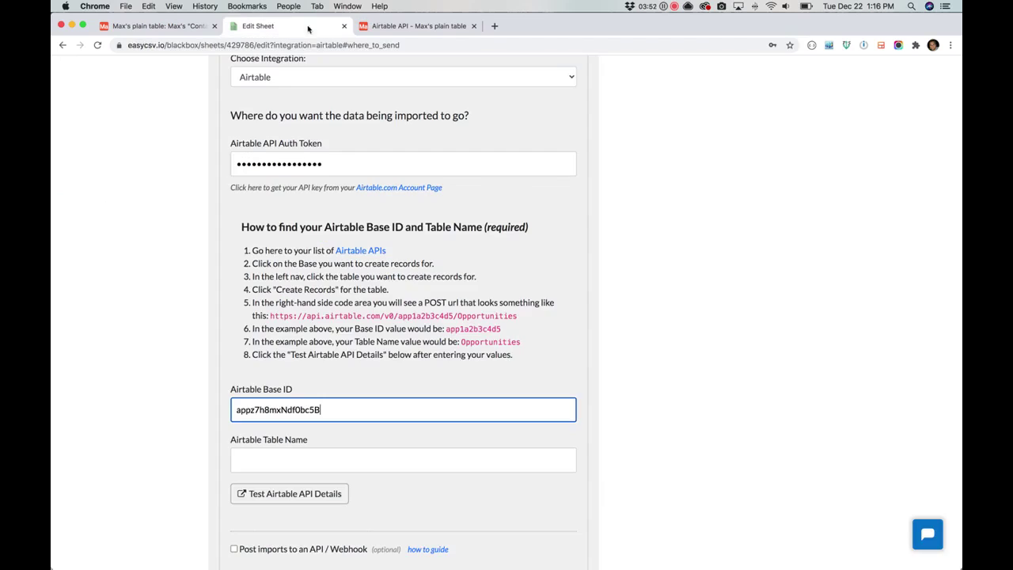
pyautogui.click(261, 25)
pyautogui.press('super+v')
pyautogui.moveTo(262, 277); pyautogui.dragTo(289, 290)
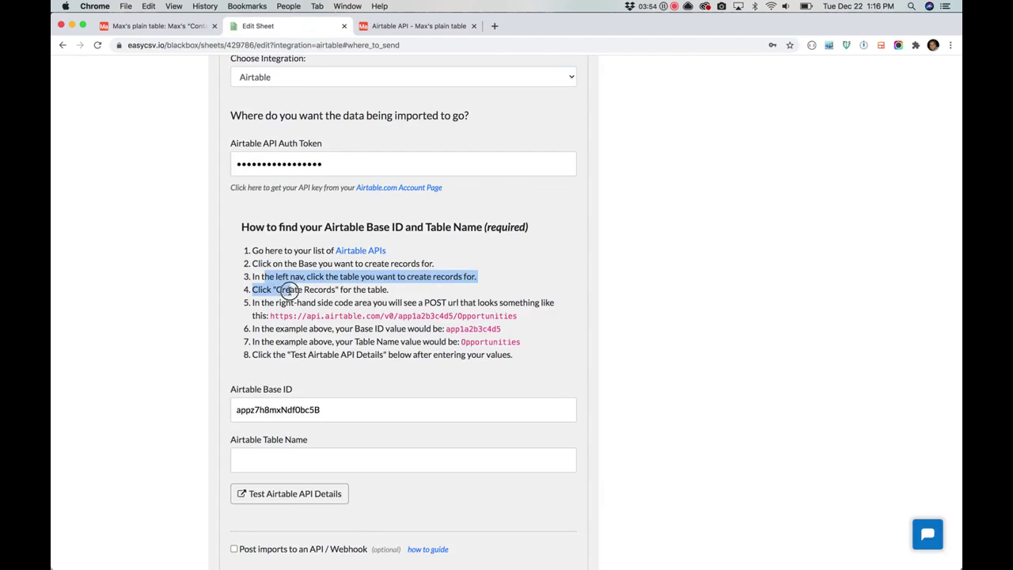
pyautogui.click(425, 30)
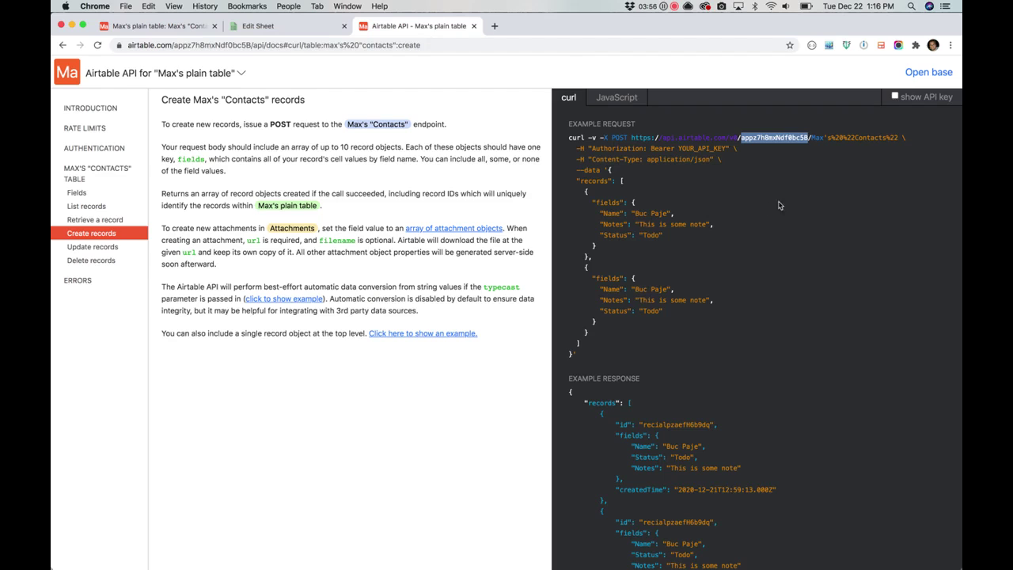
pyautogui.click(734, 157)
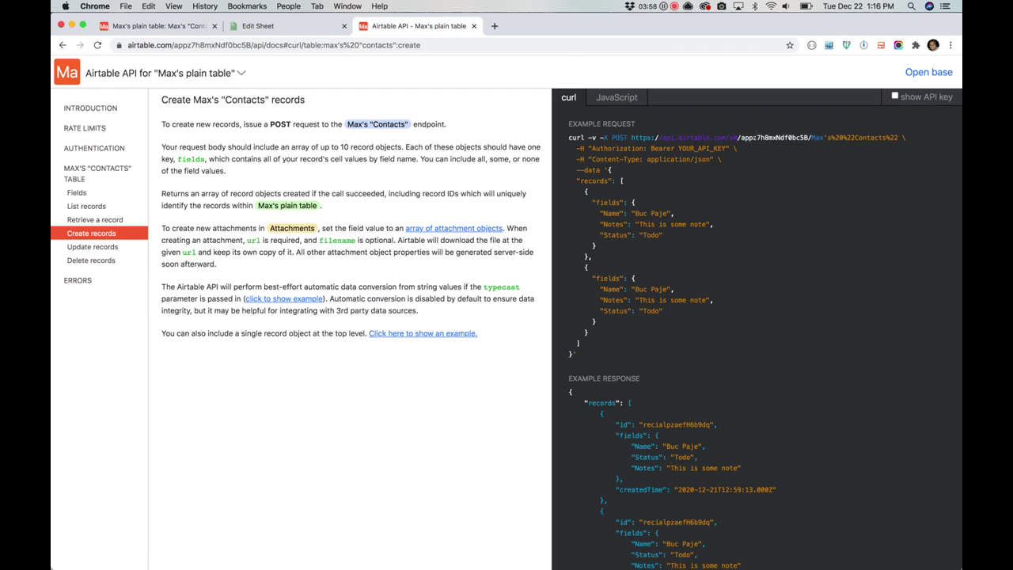
pyautogui.doubleClick(760, 136)
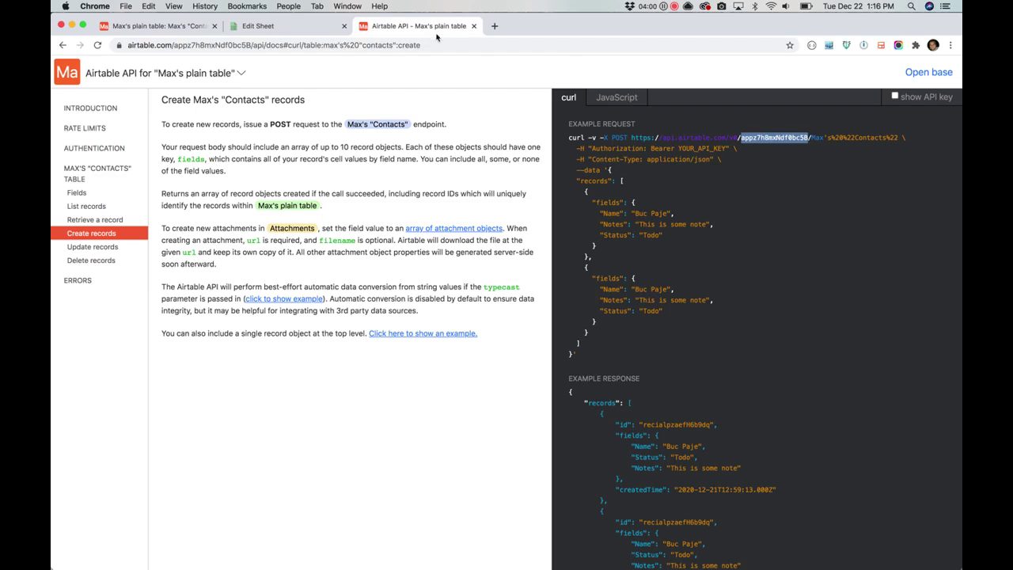
pyautogui.click(324, 136)
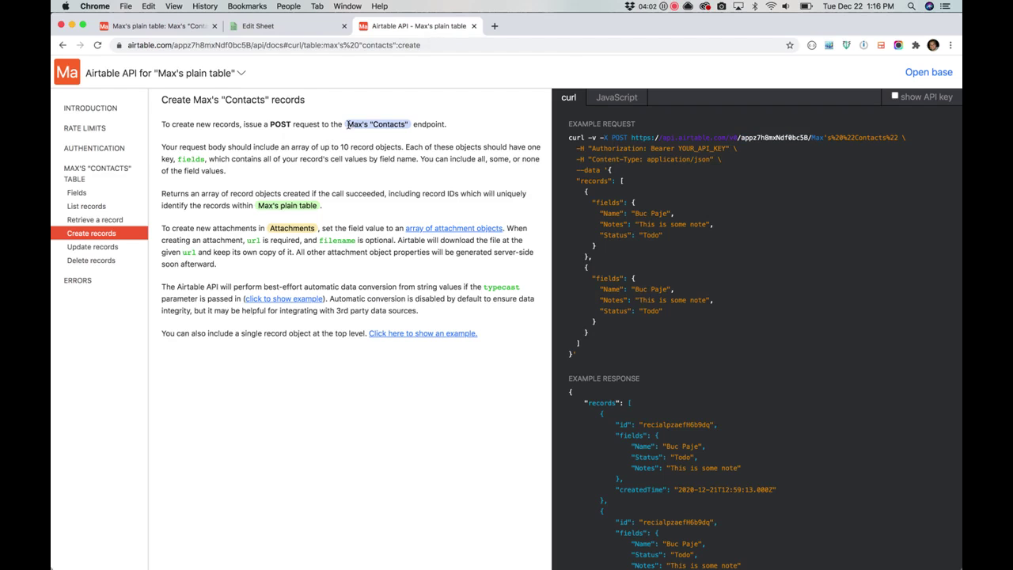
# Copy the full "Contacts" table name from the API documentation into the Airtable Table Name field in EasyCSV
pyautogui.moveTo(348, 124); pyautogui.dragTo(413, 126)
pyautogui.press('super+c')
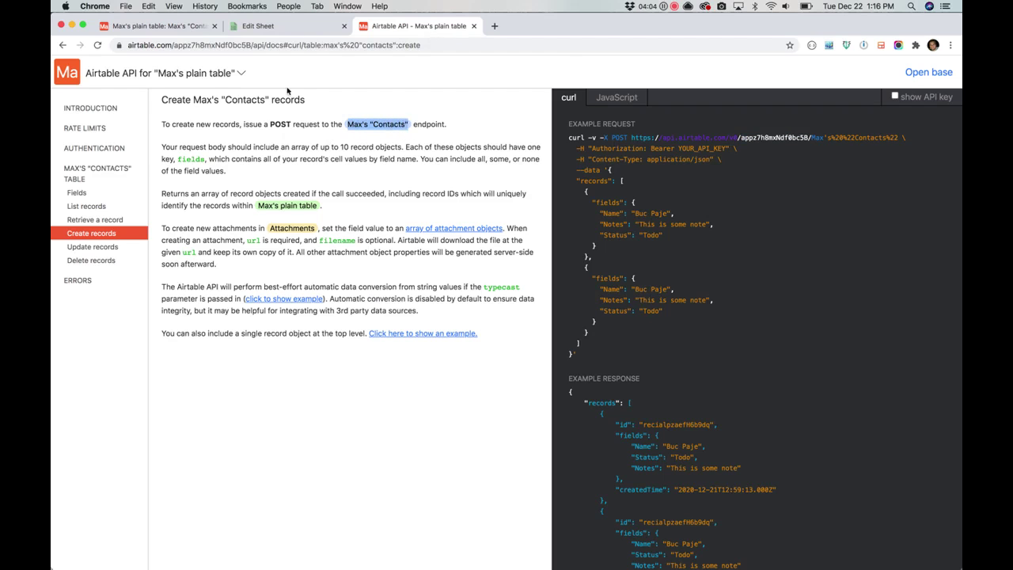
pyautogui.click(140, 29)
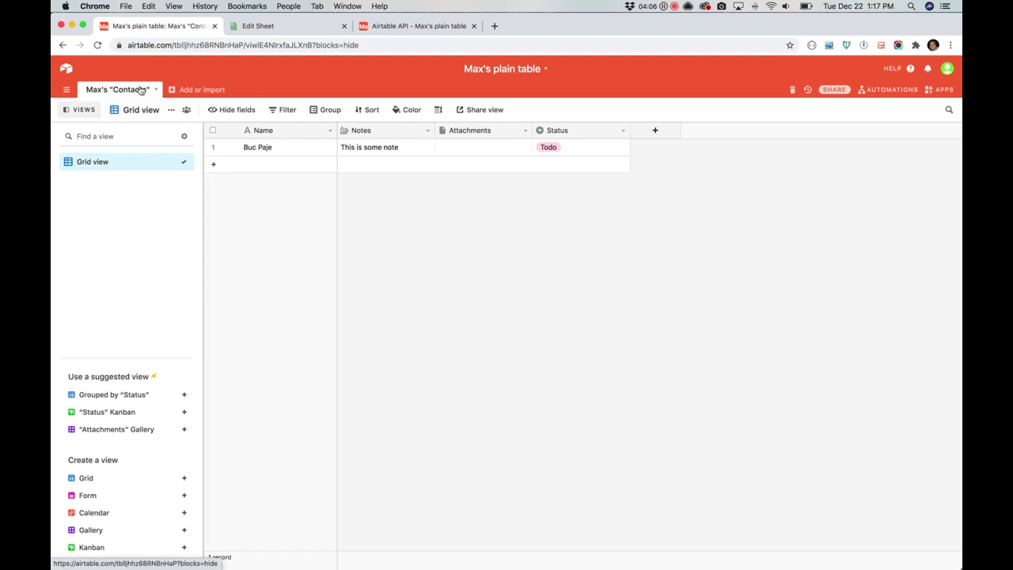
pyautogui.click(277, 32)
pyautogui.click(383, 26)
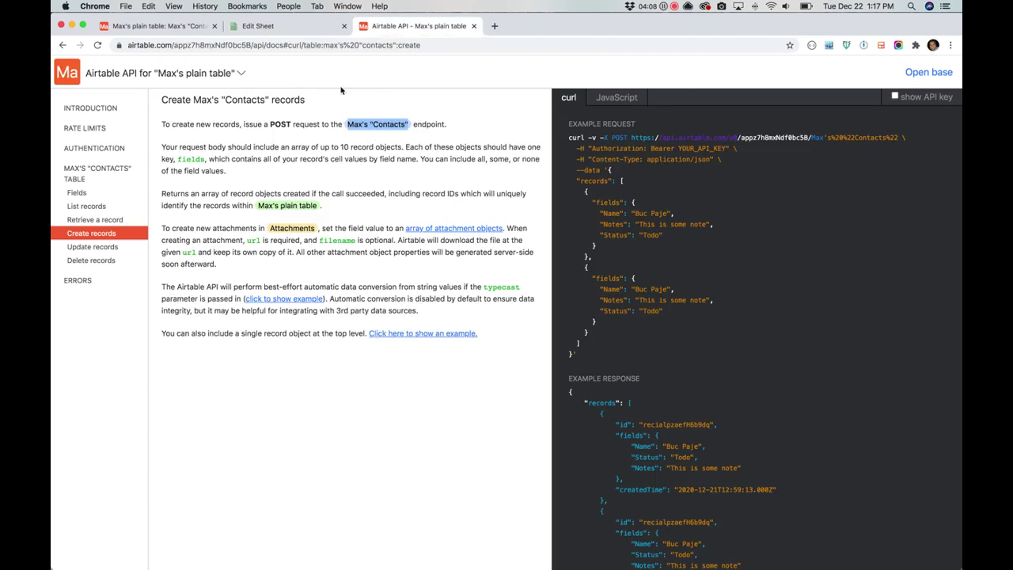
pyautogui.click(312, 28)
pyautogui.click(256, 453)
pyautogui.press('super+v')
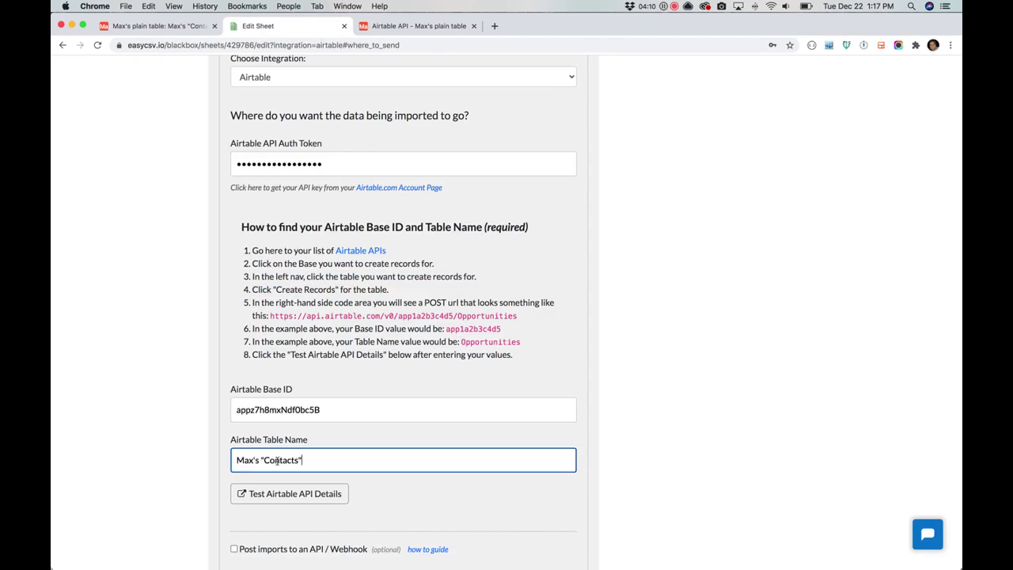
# Test the entered Airtable API details
pyautogui.click(427, 506)
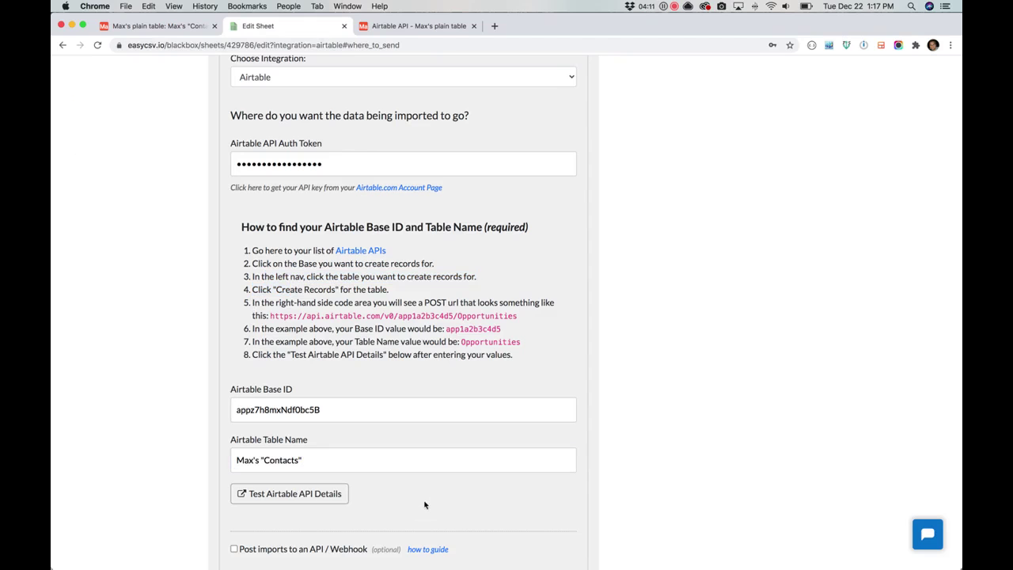
pyautogui.click(324, 495)
pyautogui.scroll(-1, 278, 511)
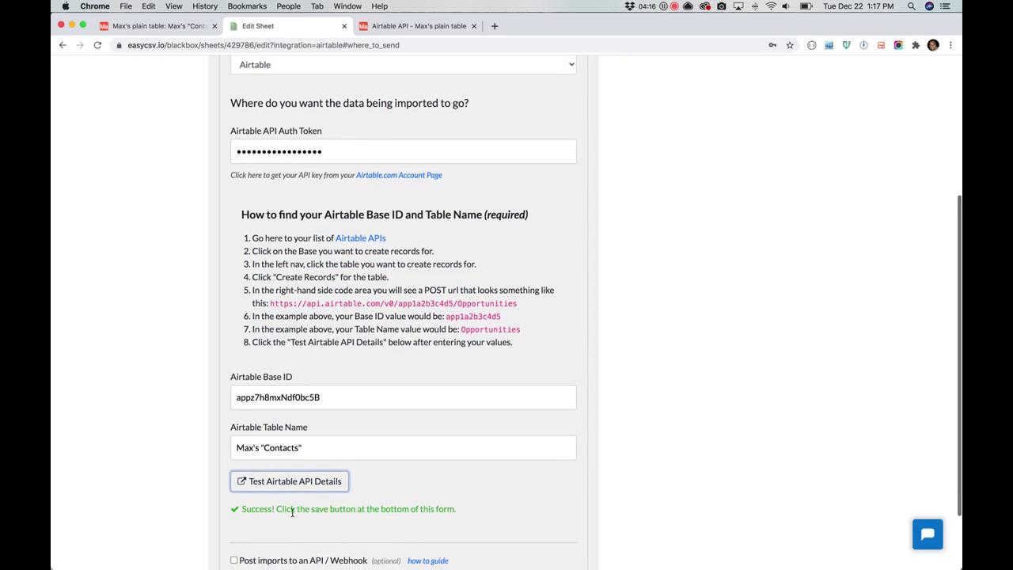
# Try testing the Airtable API details with the last character removed from the Airtable Base ID
pyautogui.click(338, 395)
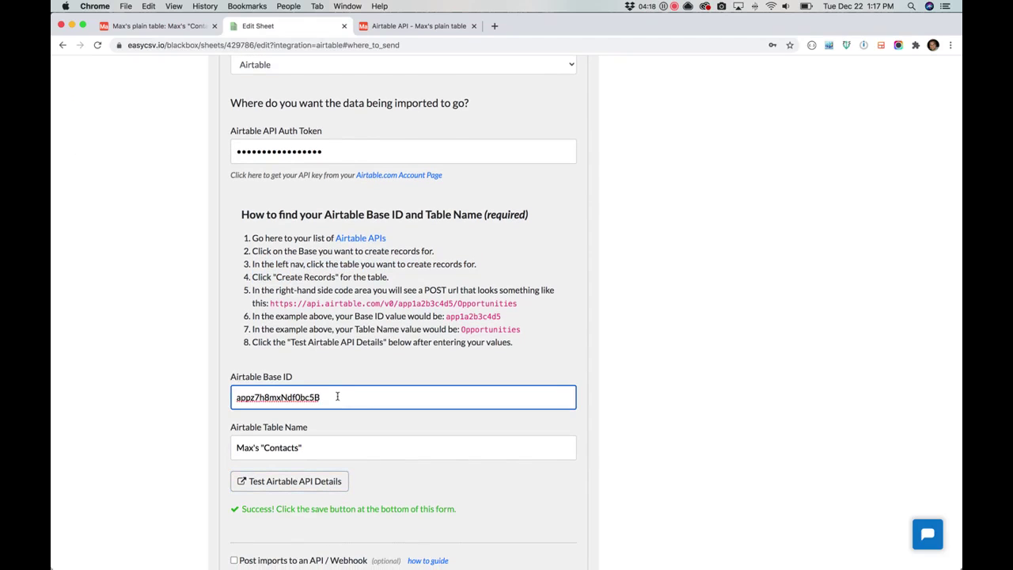
pyautogui.press('BackSpace')
pyautogui.click(297, 484)
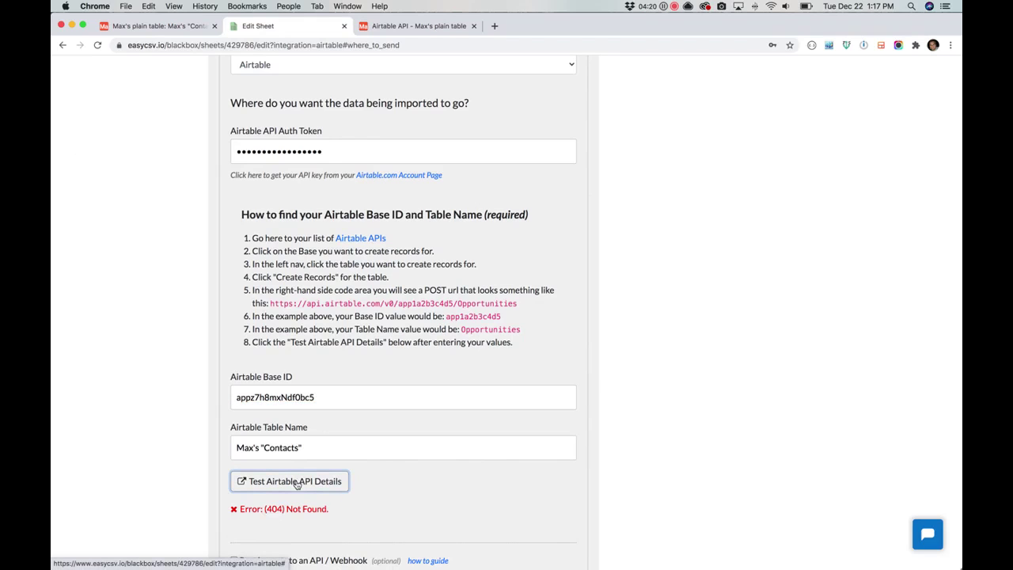
# Restore the final "B" of the Airtable Base ID and retest the API details
pyautogui.click(346, 394)
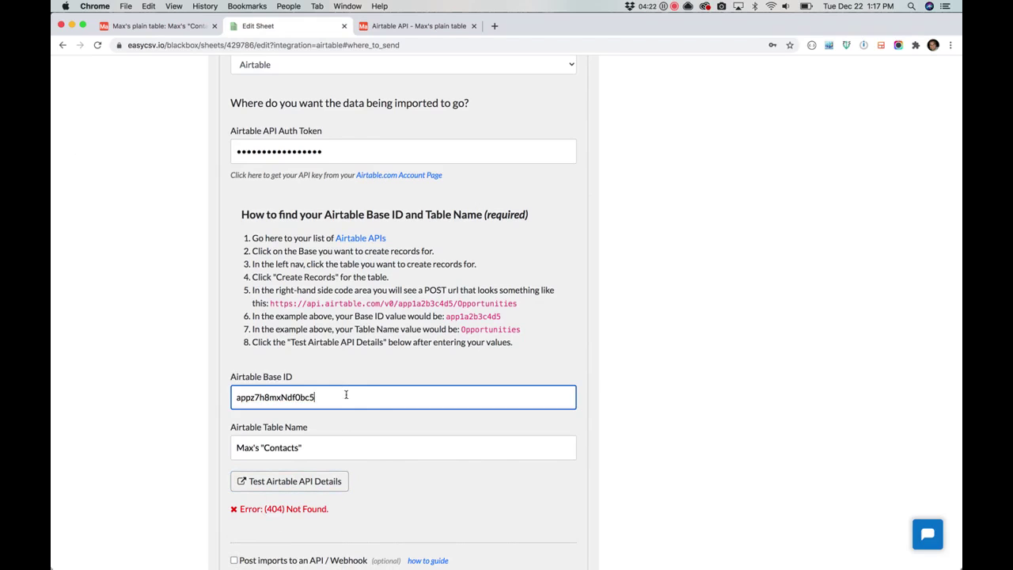
pyautogui.write('B')
pyautogui.click(328, 481)
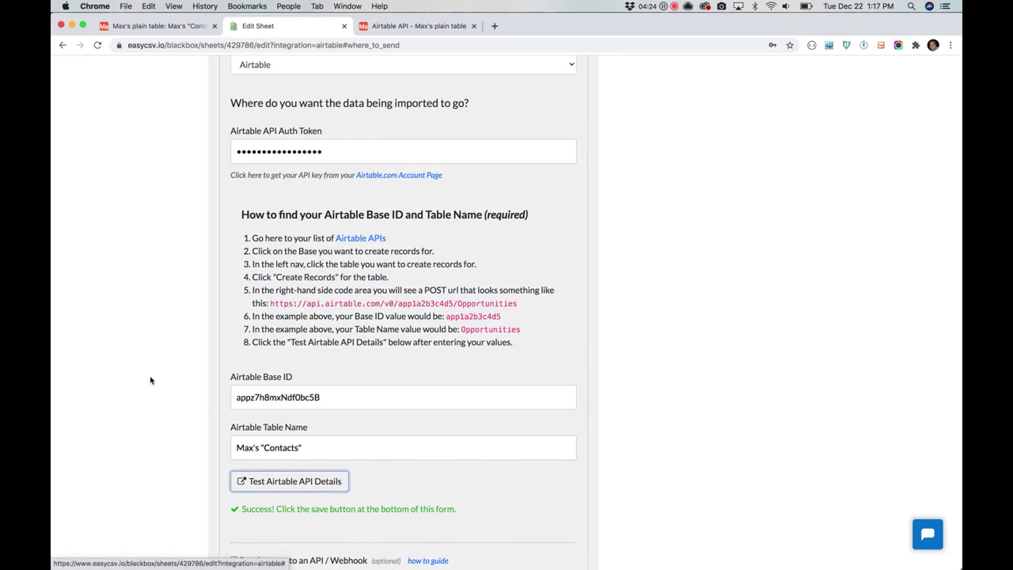
# Save the sheet's Airtable destination settings and dismiss the browser's offer to save the password
pyautogui.scroll(-2, 151, 380)
pyautogui.click(234, 524)
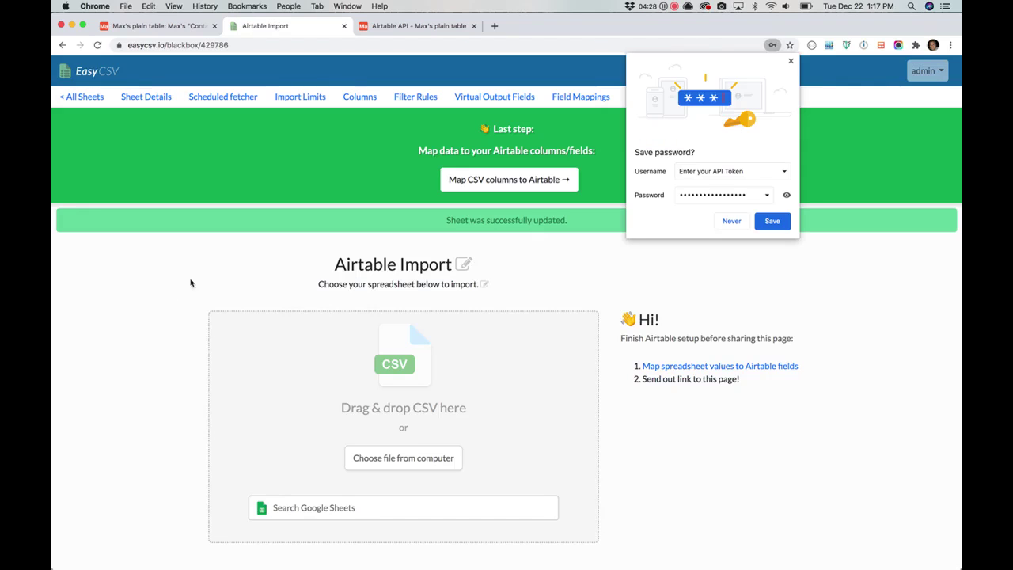
pyautogui.click(790, 58)
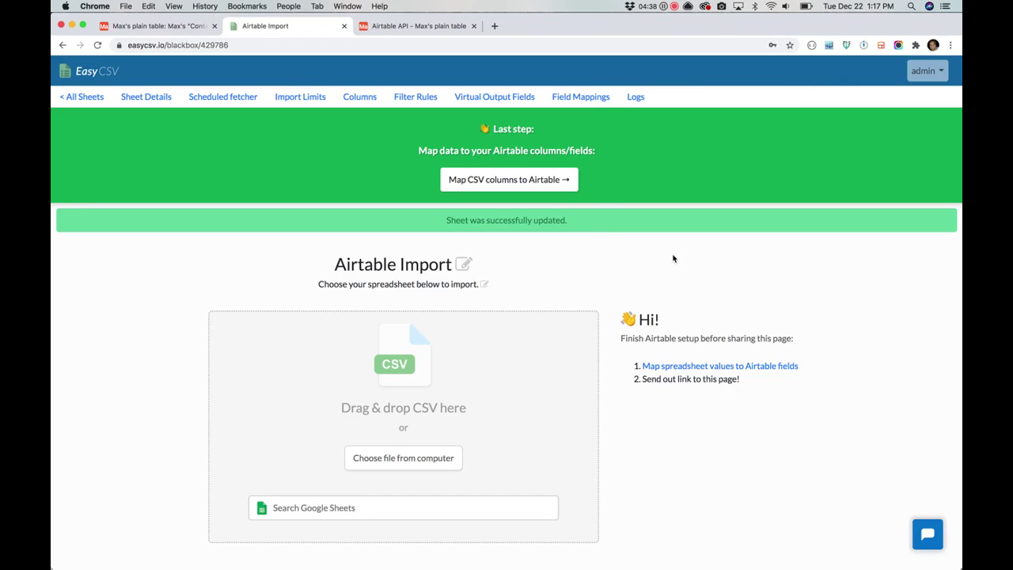
# Check the columns of the Airtable contacts table and map the Name, Status and Notes spreadsheet columns to the Airtable fields of the same names
pyautogui.click(154, 25)
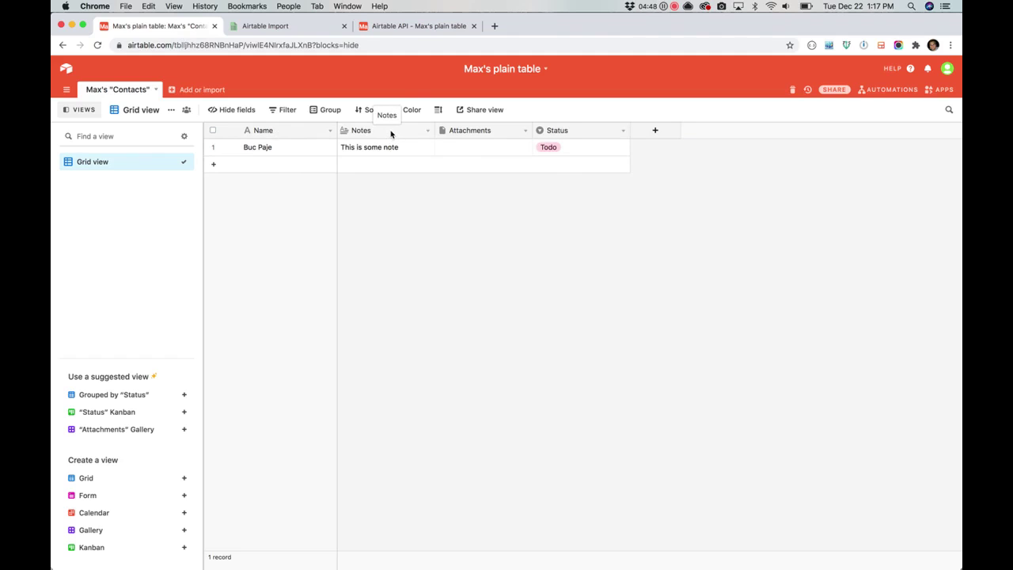
pyautogui.click(289, 24)
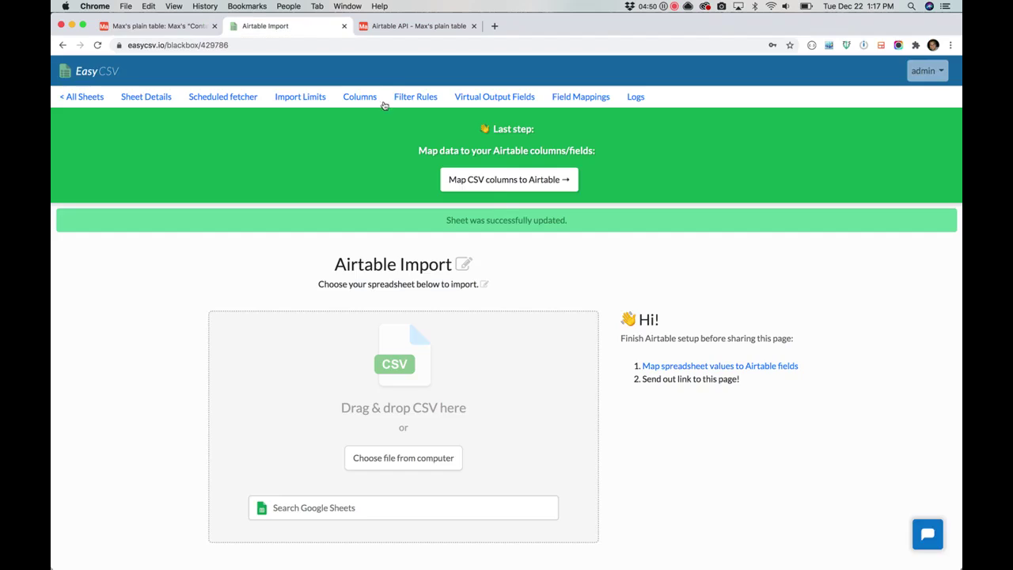
pyautogui.click(500, 188)
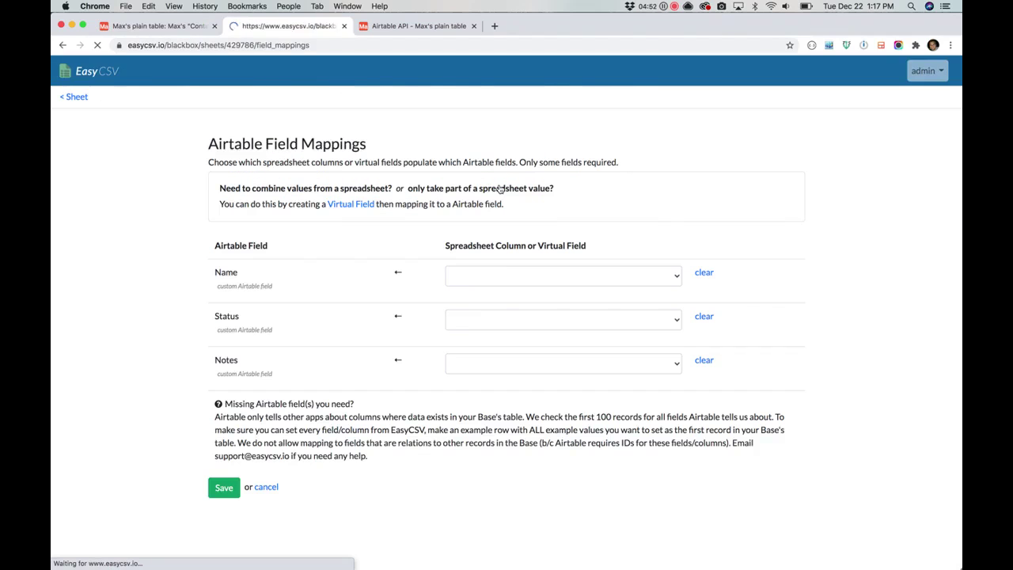
pyautogui.click(488, 274)
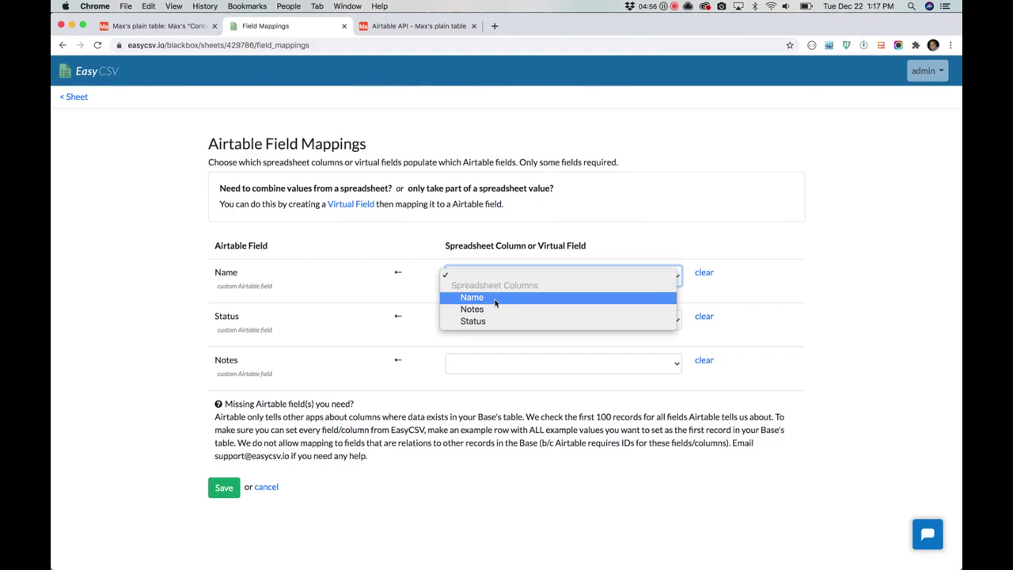
pyautogui.click(489, 299)
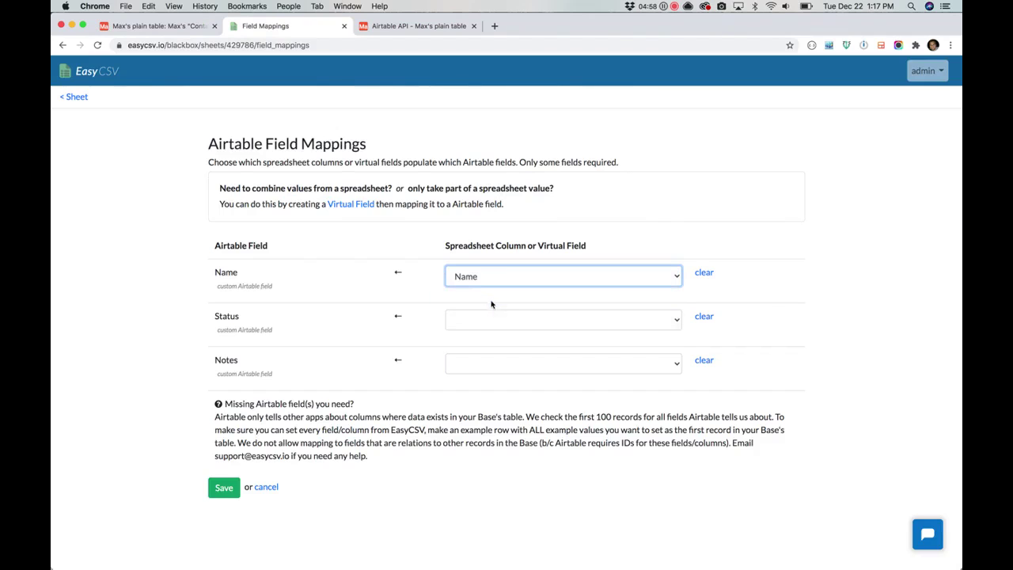
pyautogui.click(484, 319)
pyautogui.click(487, 365)
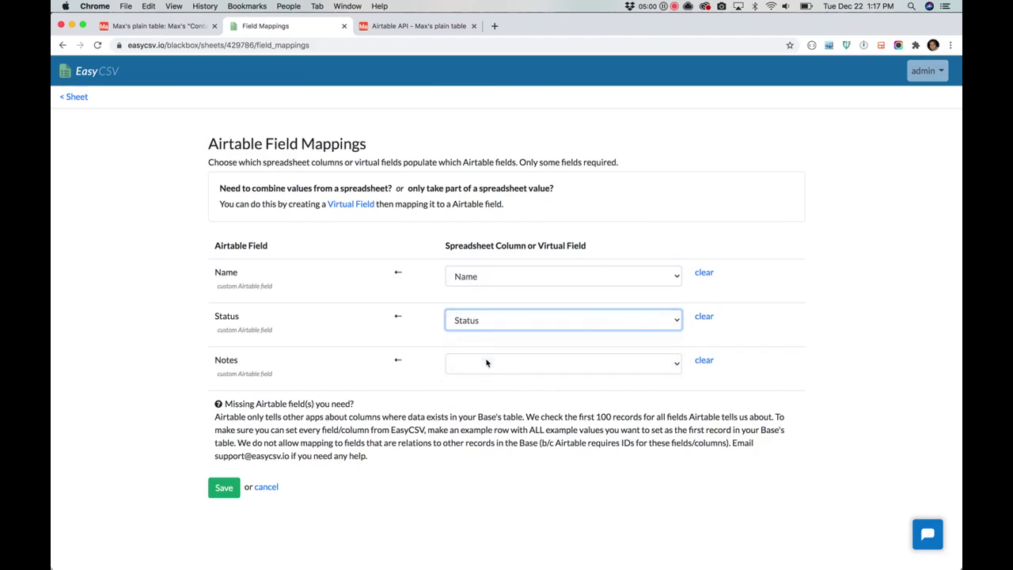
pyautogui.click(488, 363)
pyautogui.click(485, 397)
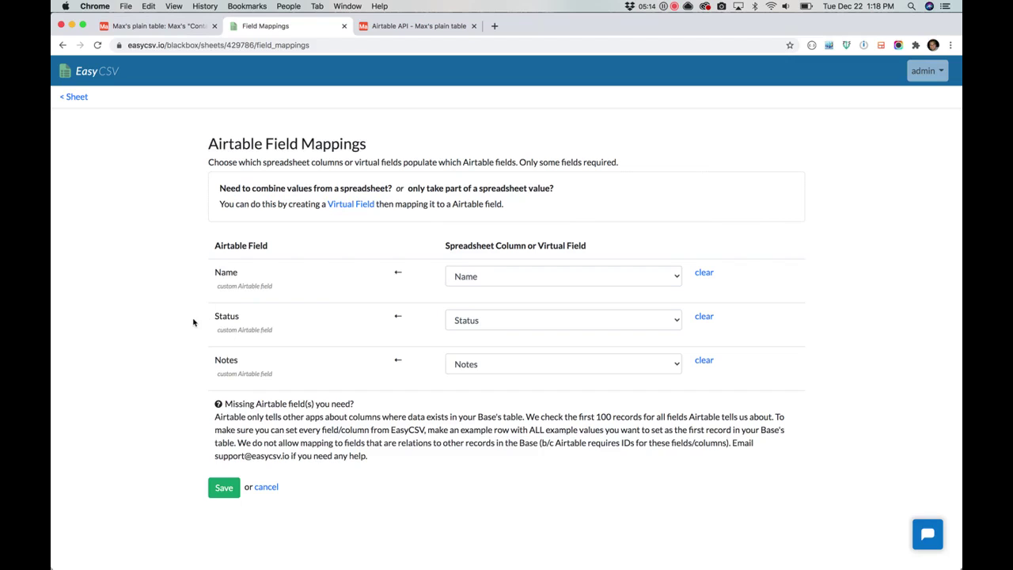
# Compare the mapped fields with the API documentation's example request and the contacts table, and save the Airtable field mappings
pyautogui.click(379, 26)
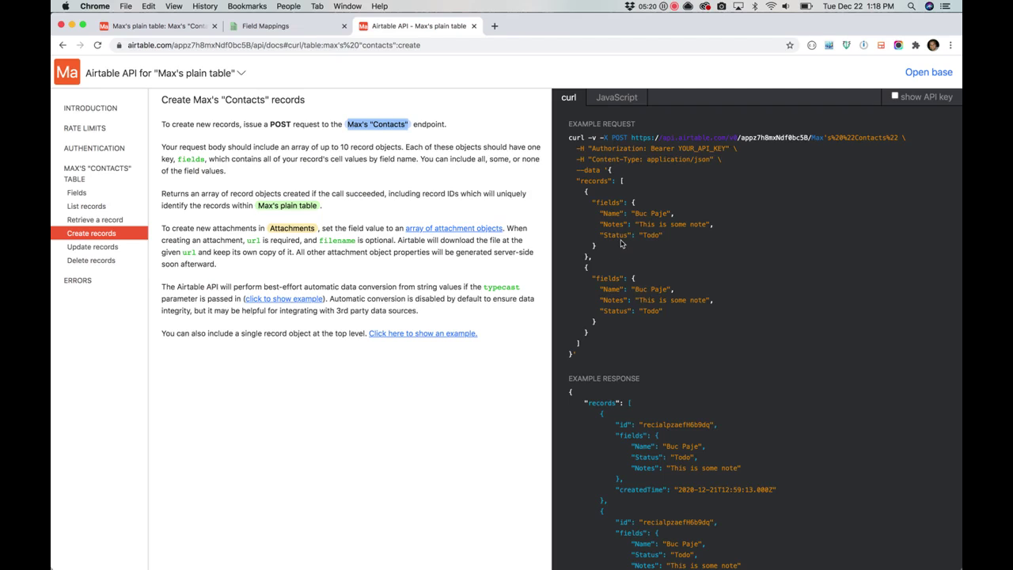
pyautogui.click(325, 31)
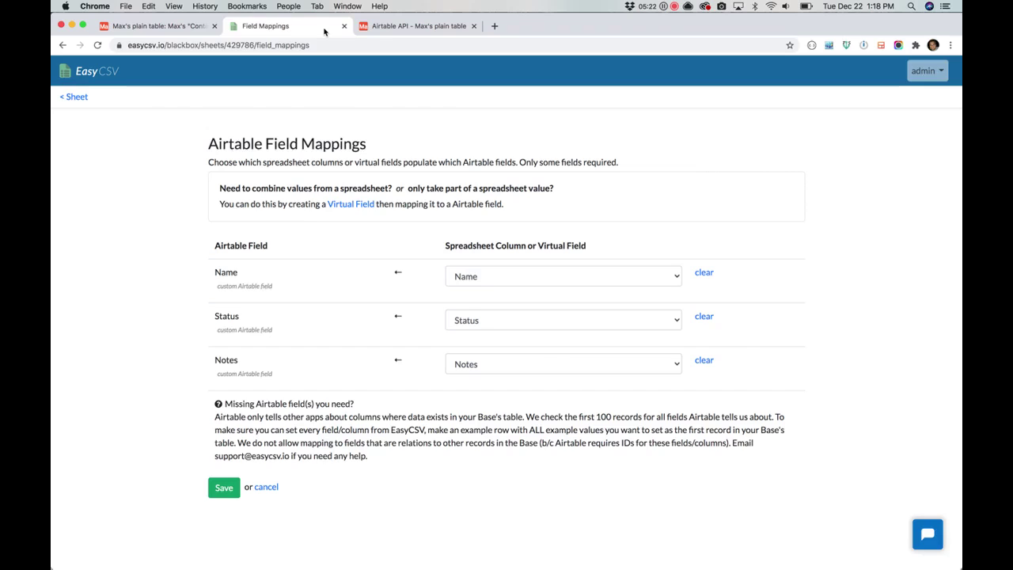
pyautogui.click(158, 25)
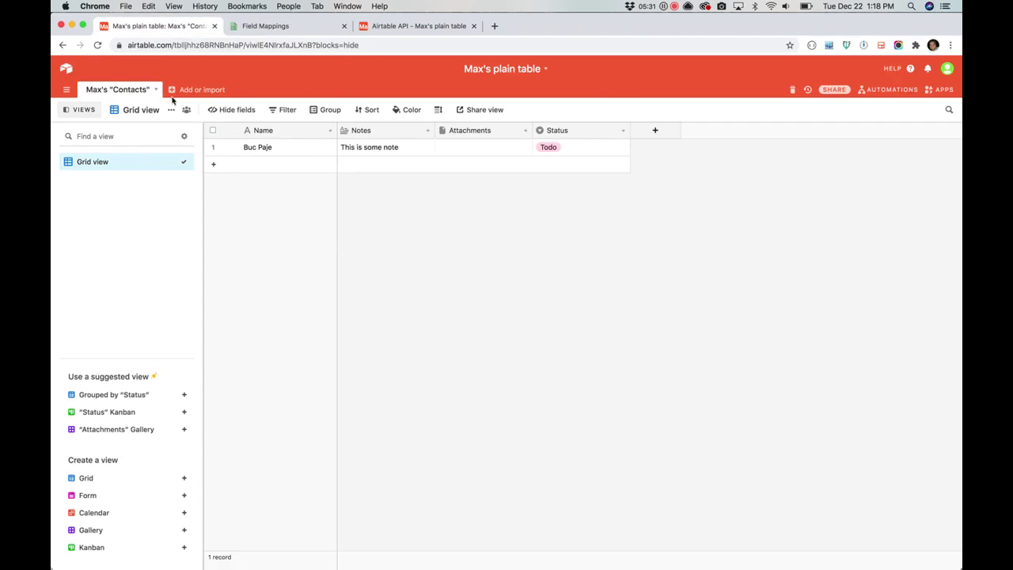
pyautogui.click(308, 32)
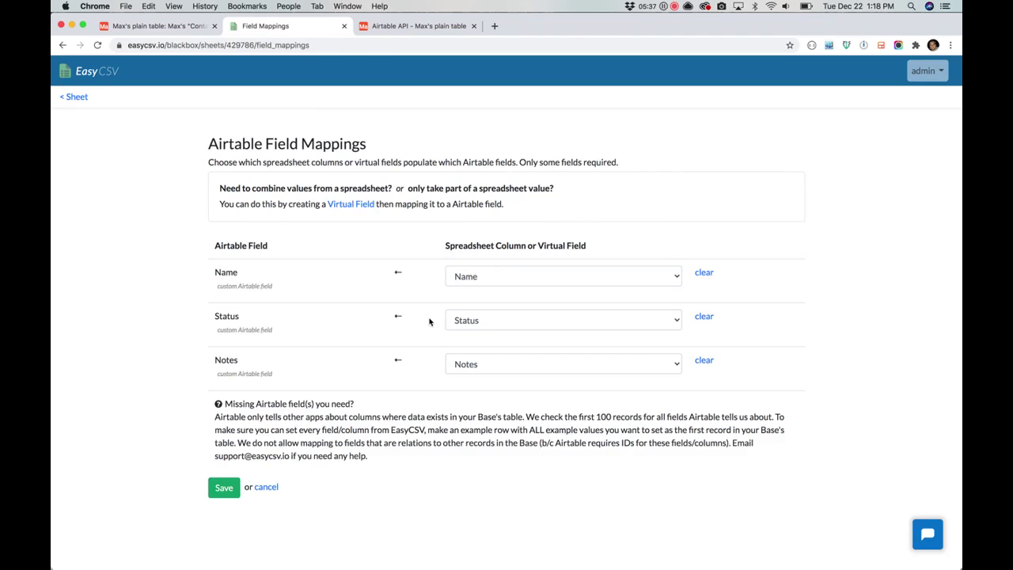
pyautogui.click(224, 488)
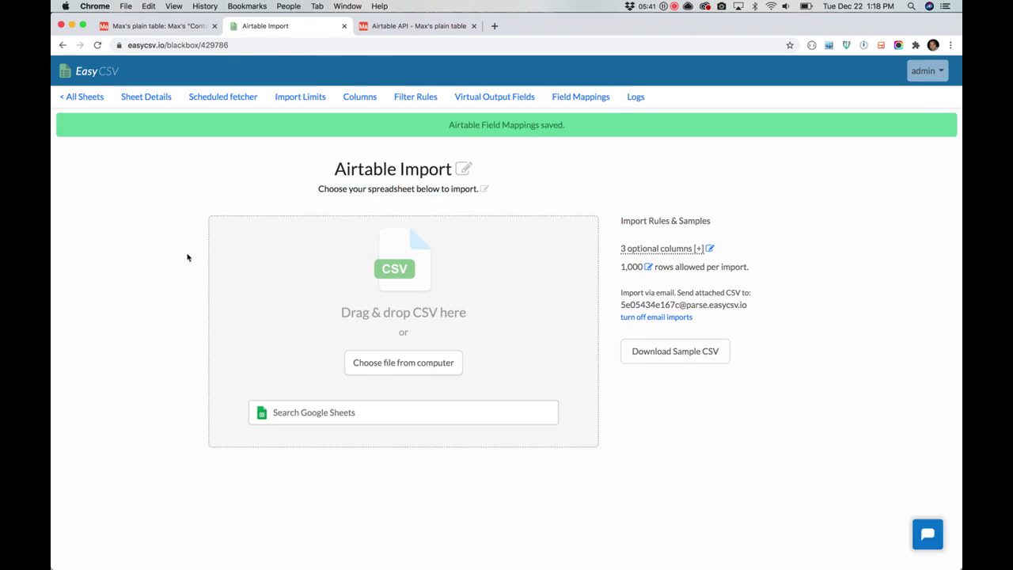
# Reopen the field mappings, review the note about missing Airtable fields, and return to the import page
pyautogui.click(563, 98)
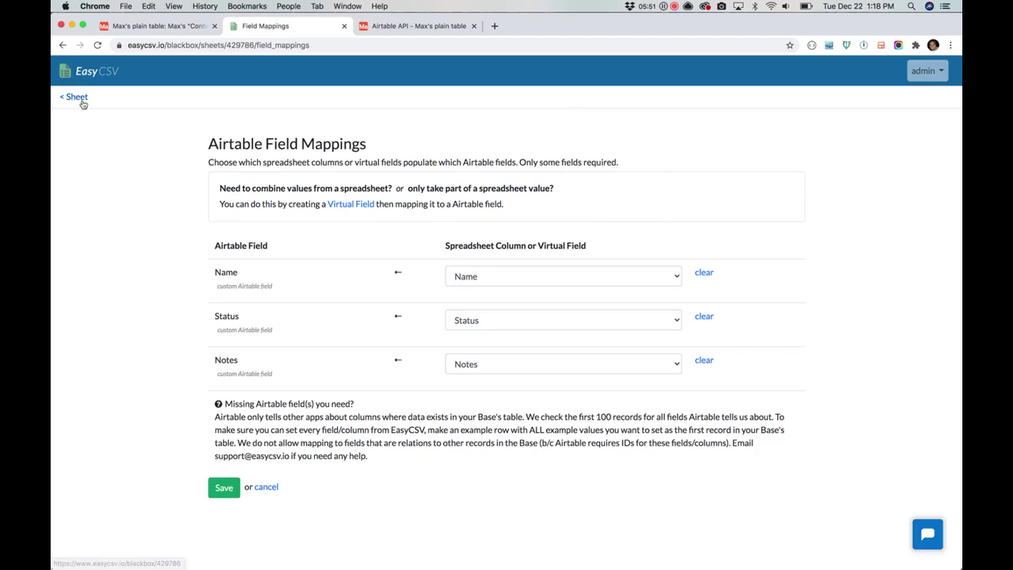
pyautogui.moveTo(215, 416); pyautogui.dragTo(325, 444)
pyautogui.click(325, 444)
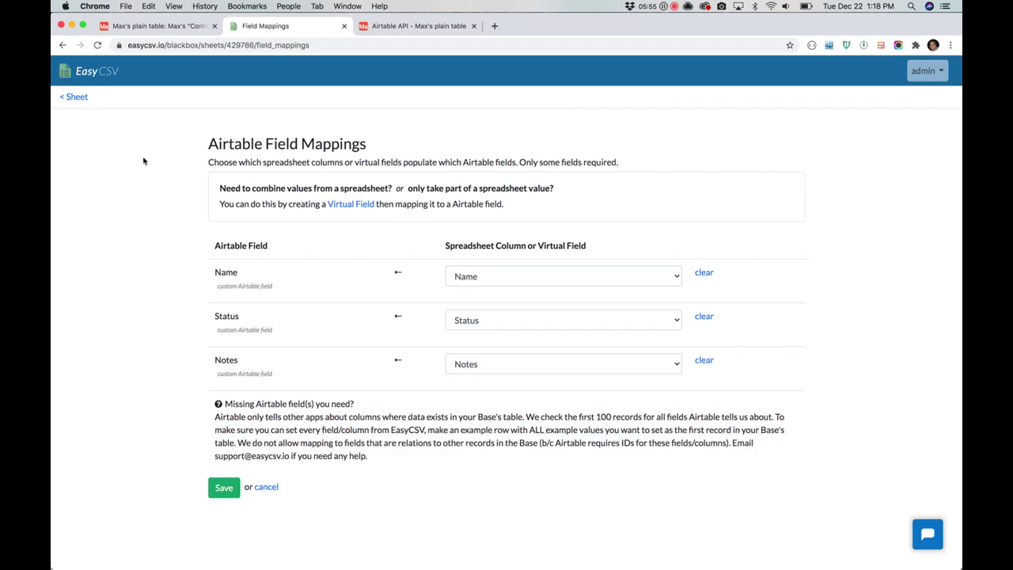
pyautogui.click(79, 102)
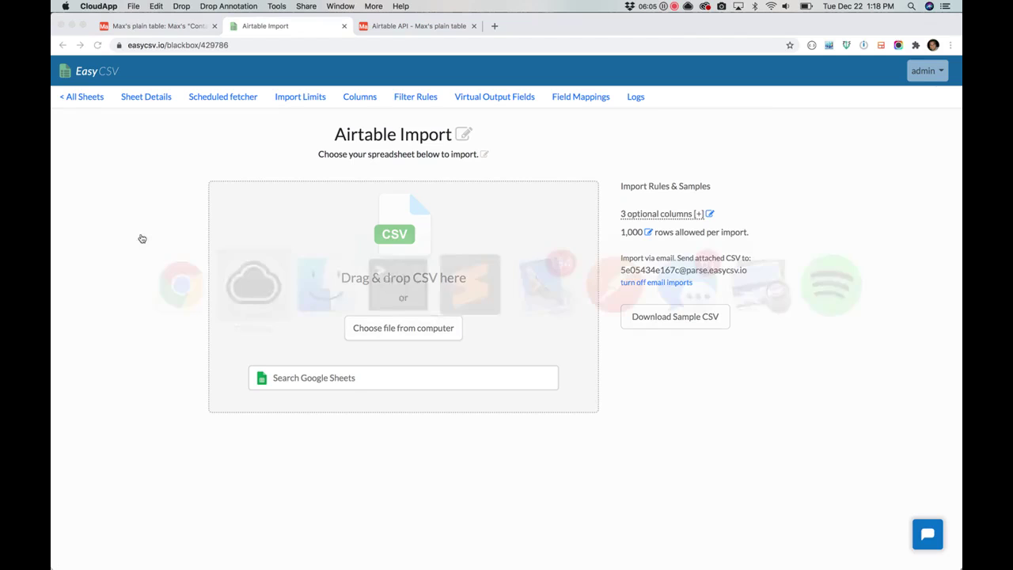
# Switch to Finder and add plain_import.csv from the airtable folder to the EasyCSV import page
pyautogui.press('super+Tab')
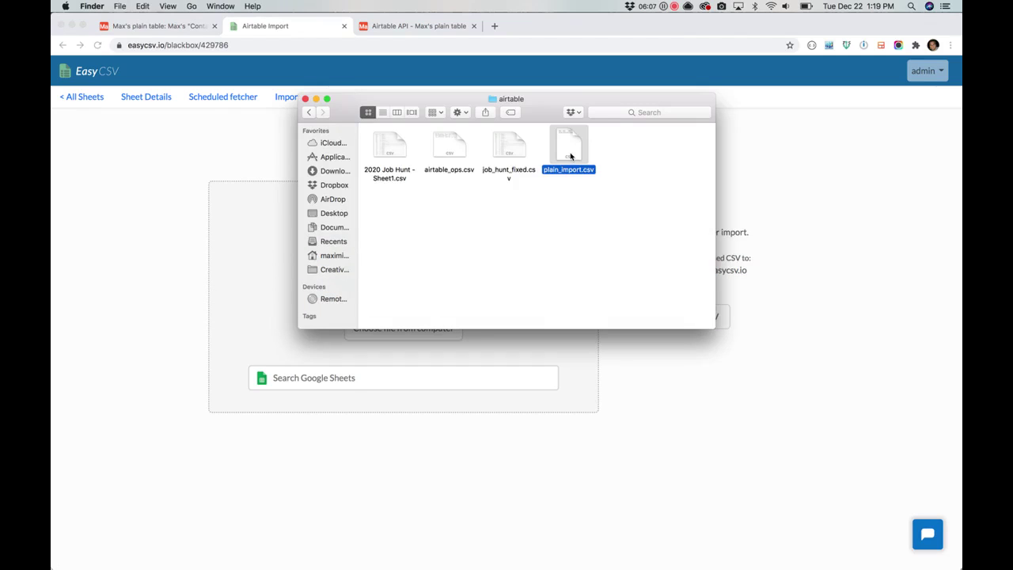
pyautogui.moveTo(571, 156); pyautogui.dragTo(413, 201)
pyautogui.moveTo(594, 188); pyautogui.dragTo(212, 290)
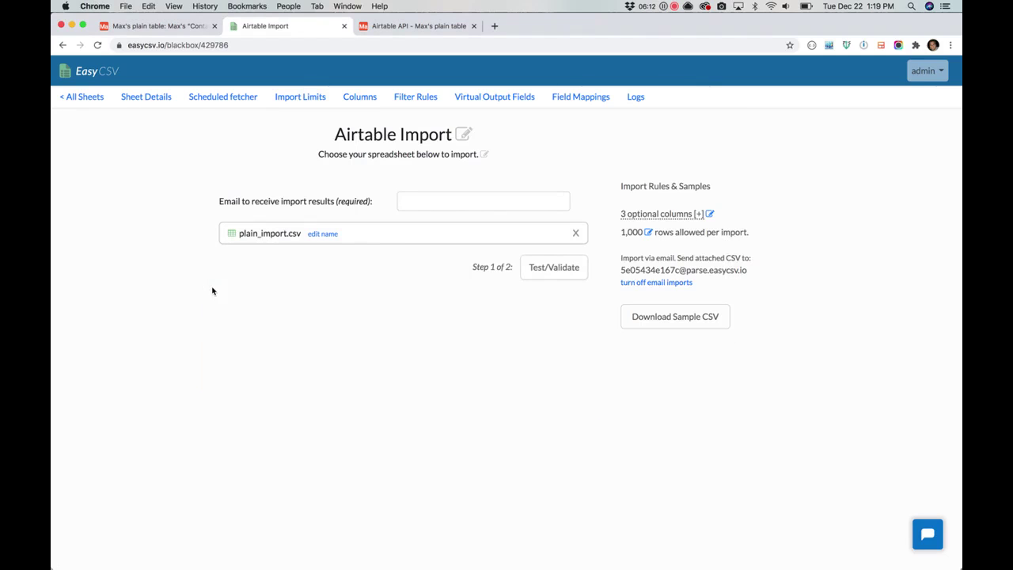
# Validate plain_import.csv, import its records, and reset the page for another file
pyautogui.click(552, 268)
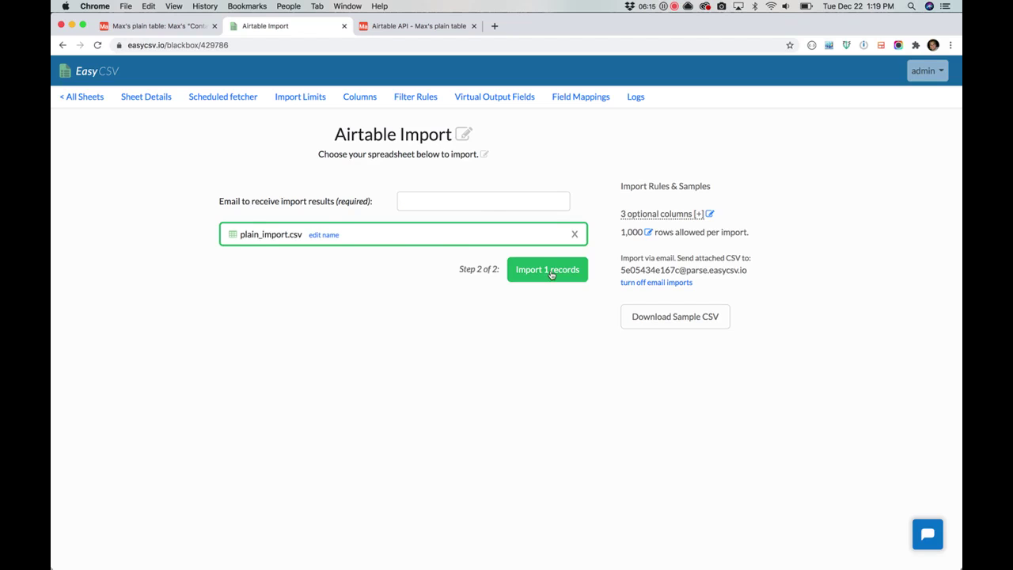
pyautogui.click(551, 271)
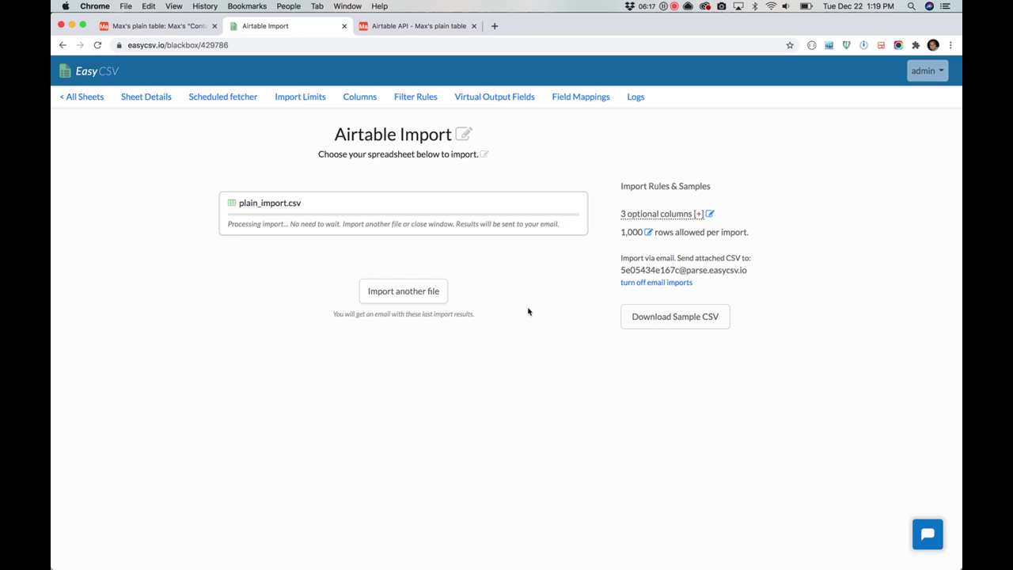
pyautogui.click(441, 295)
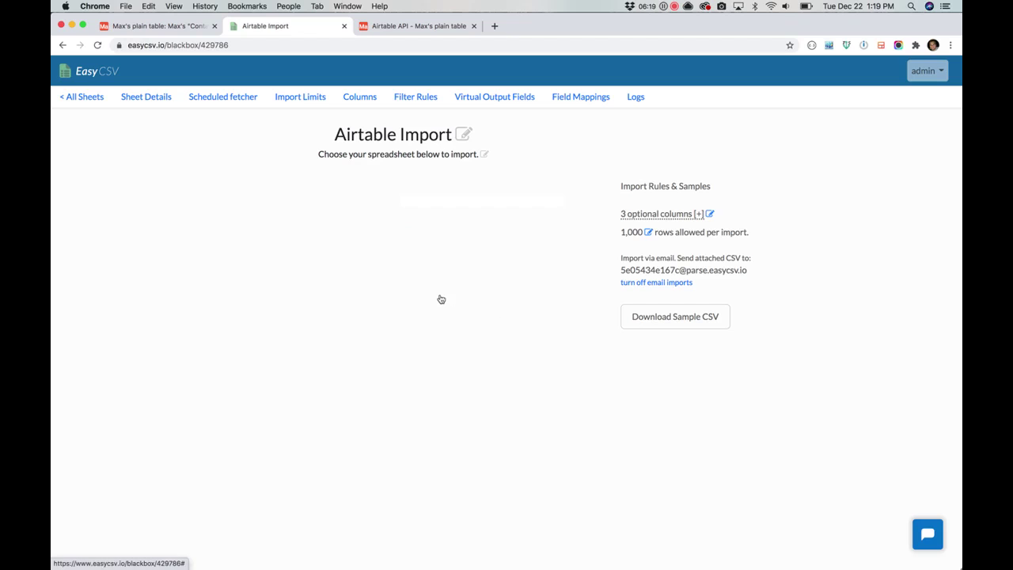
# Examine the imported record in the Airtable contacts table and compare the available Status options
pyautogui.click(162, 26)
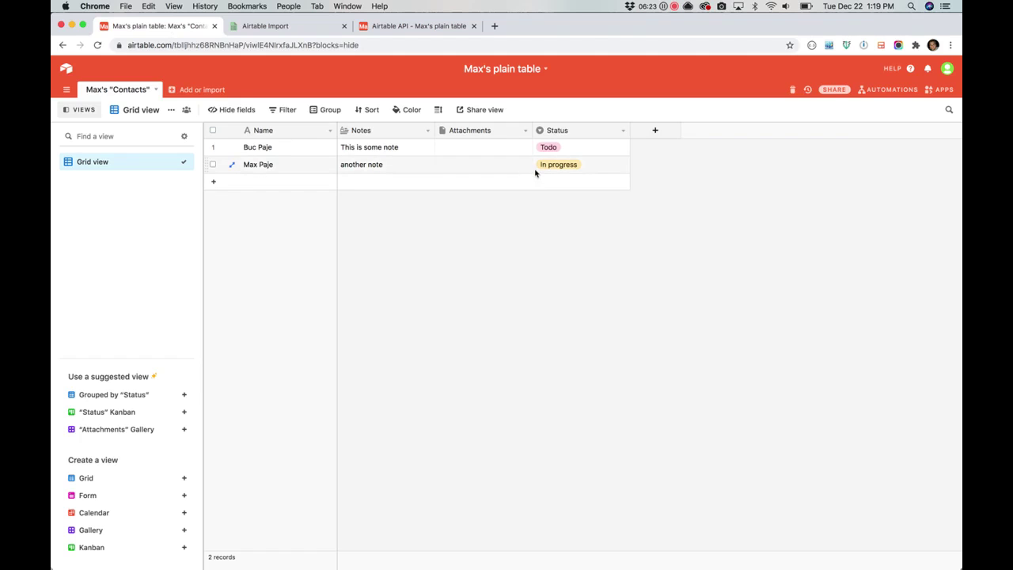
pyautogui.click(592, 147)
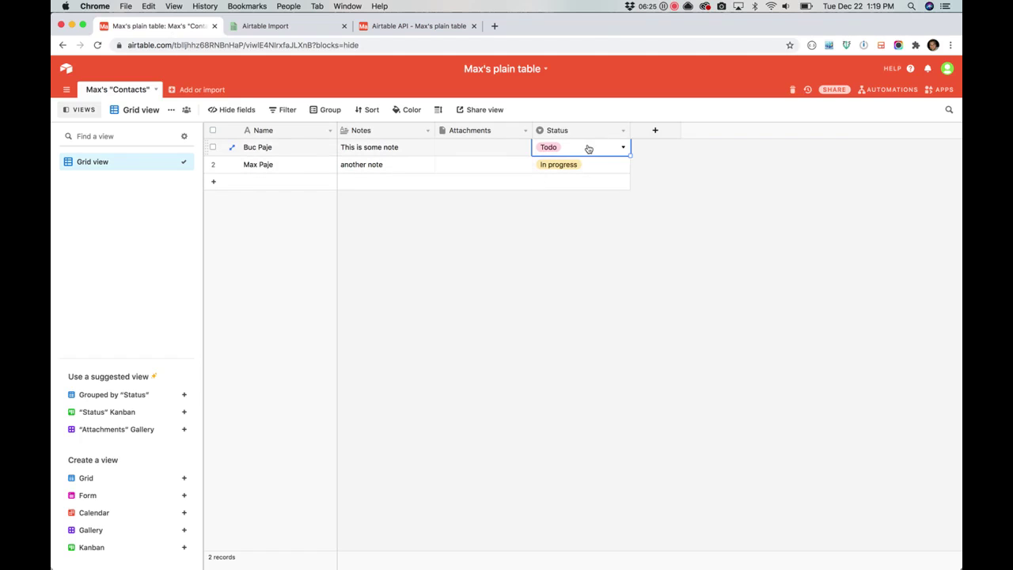
pyautogui.click(622, 148)
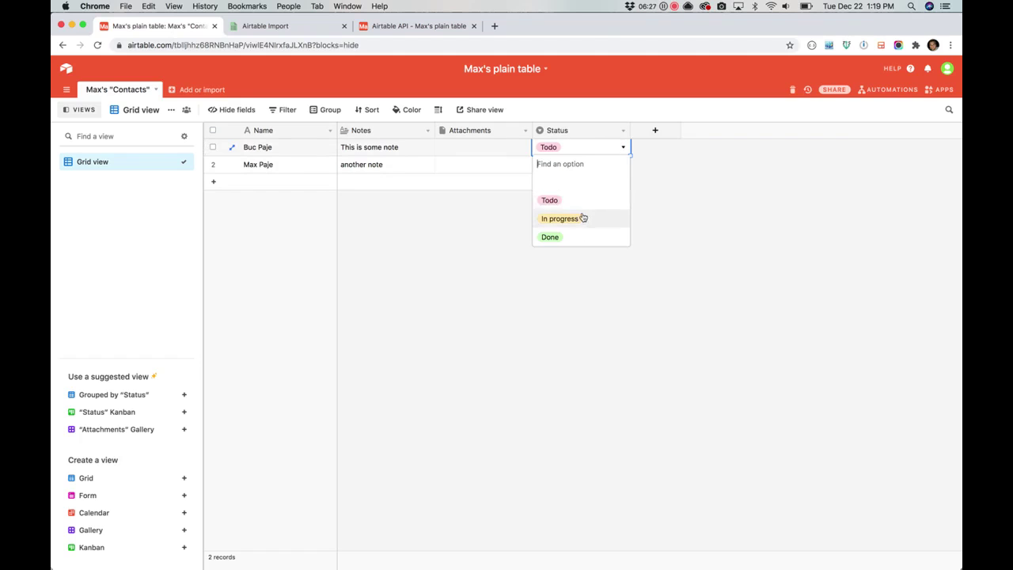
pyautogui.click(624, 150)
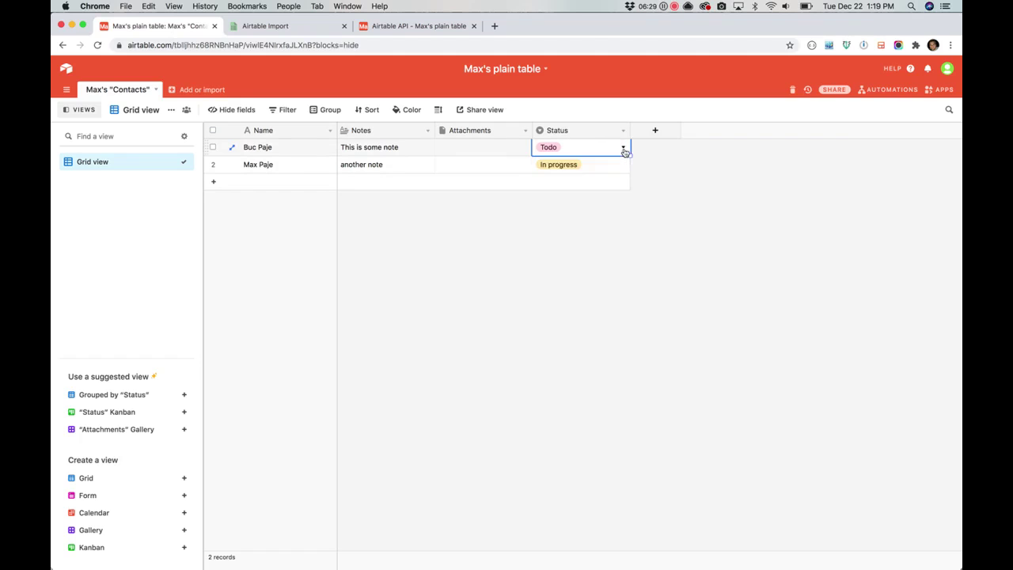
pyautogui.click(622, 164)
pyautogui.click(622, 164)
pyautogui.click(624, 166)
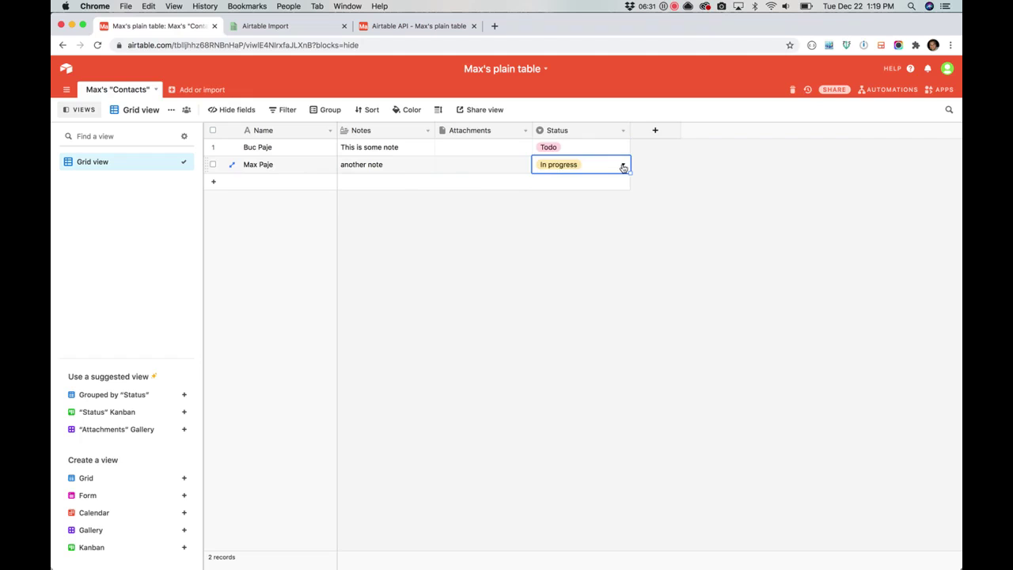
pyautogui.click(430, 199)
# Open the new scheduled fetcher form for the EasyCSV sheet and review its schedule and spreadsheet source options
pyautogui.click(293, 26)
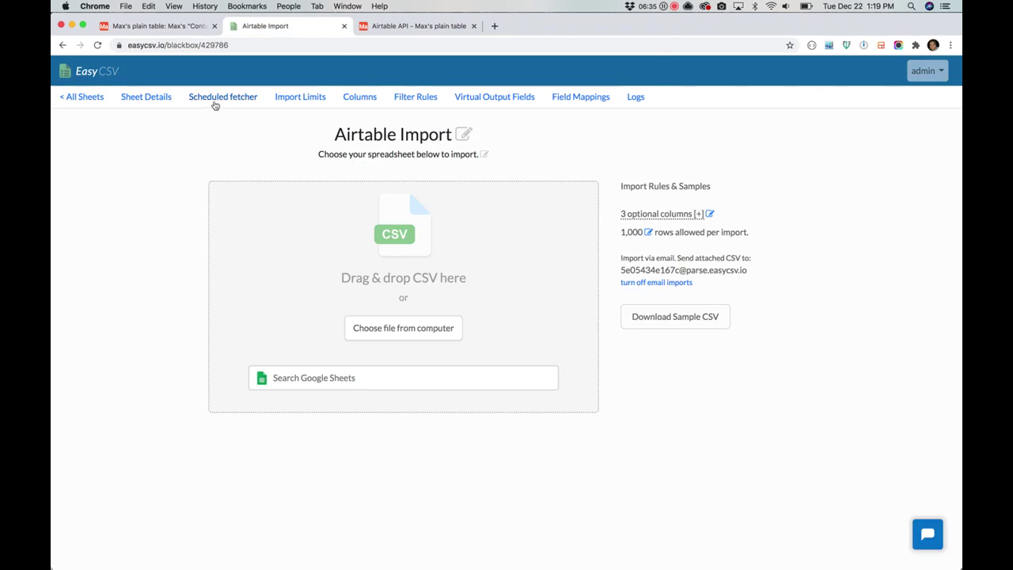
pyautogui.click(218, 102)
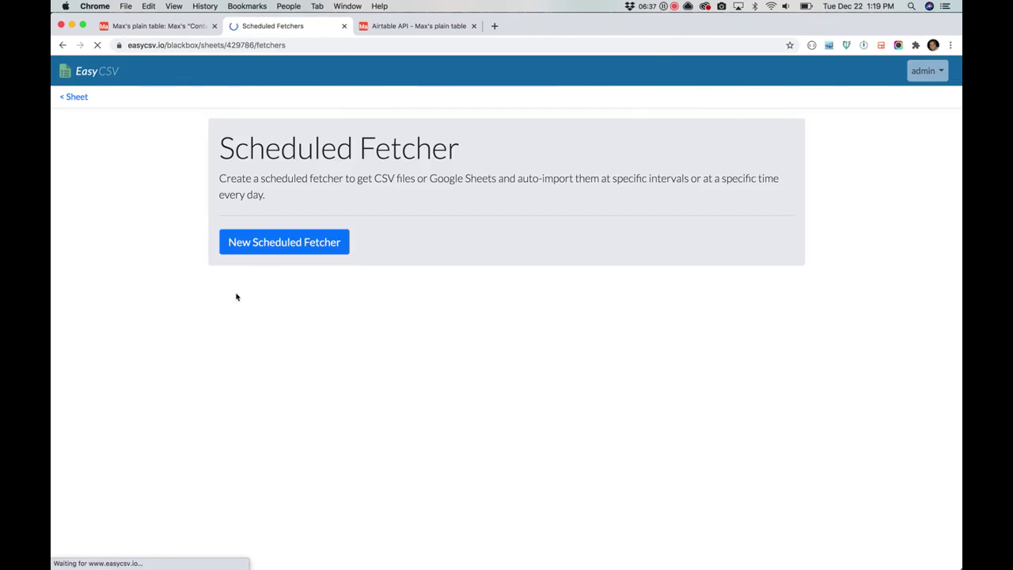
pyautogui.click(264, 242)
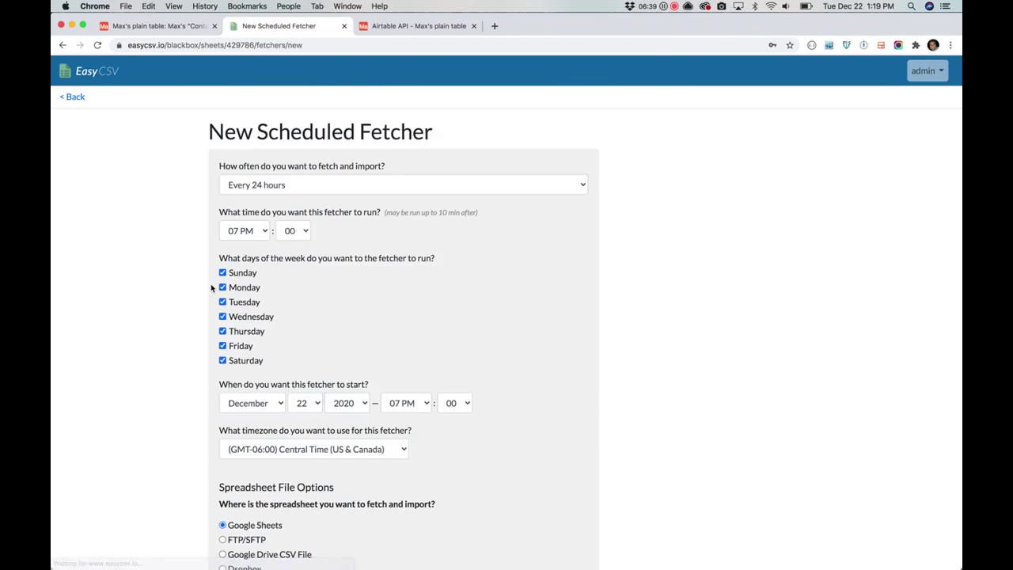
pyautogui.scroll(-3, 211, 288)
pyautogui.scroll(1, 250, 416)
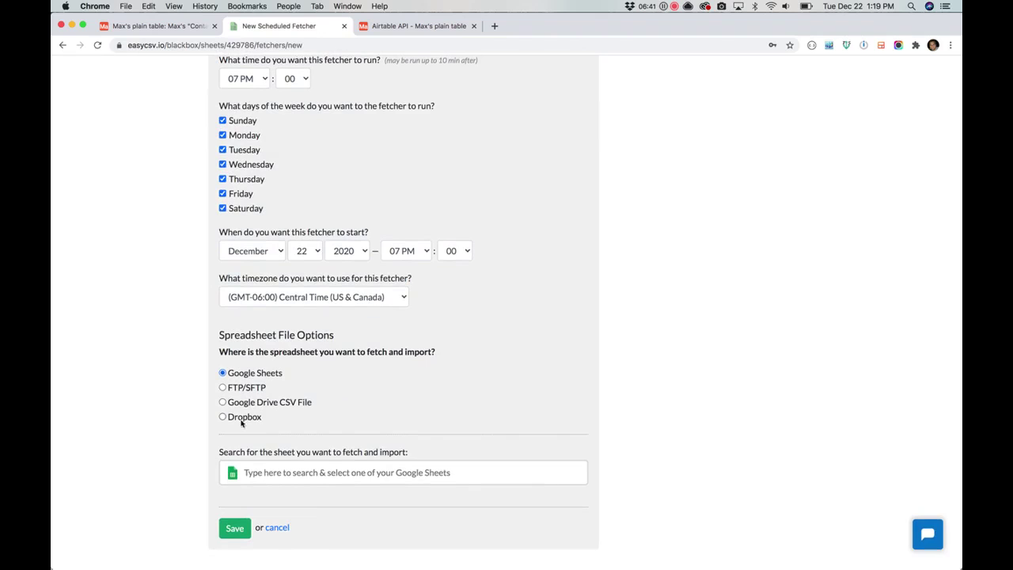
# Leave the new scheduled fetcher form without saving and highlight the email import address on the Airtable Import page
pyautogui.scroll(10, 166, 292)
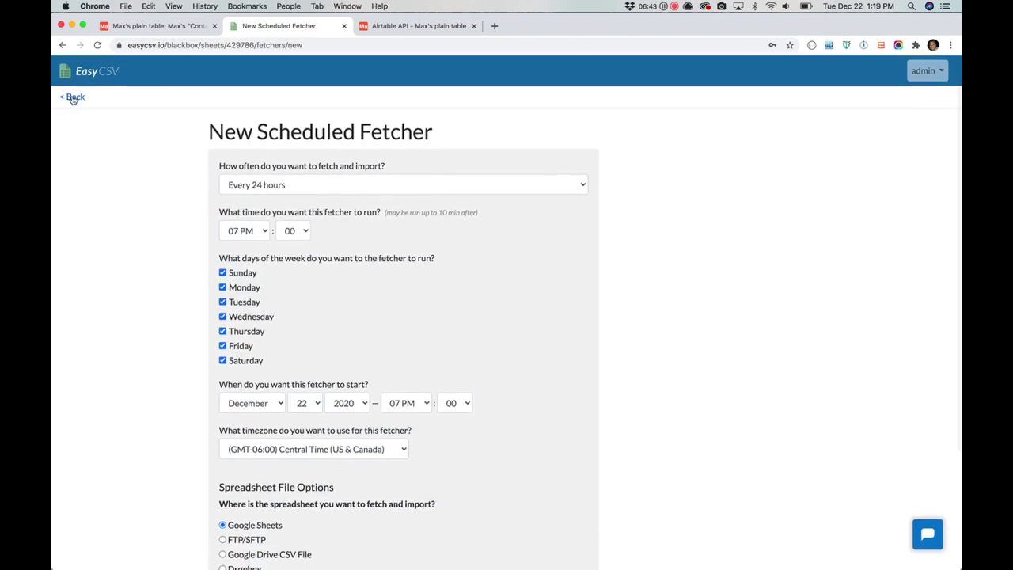
pyautogui.press('super+bracketleft')
pyautogui.click(77, 97)
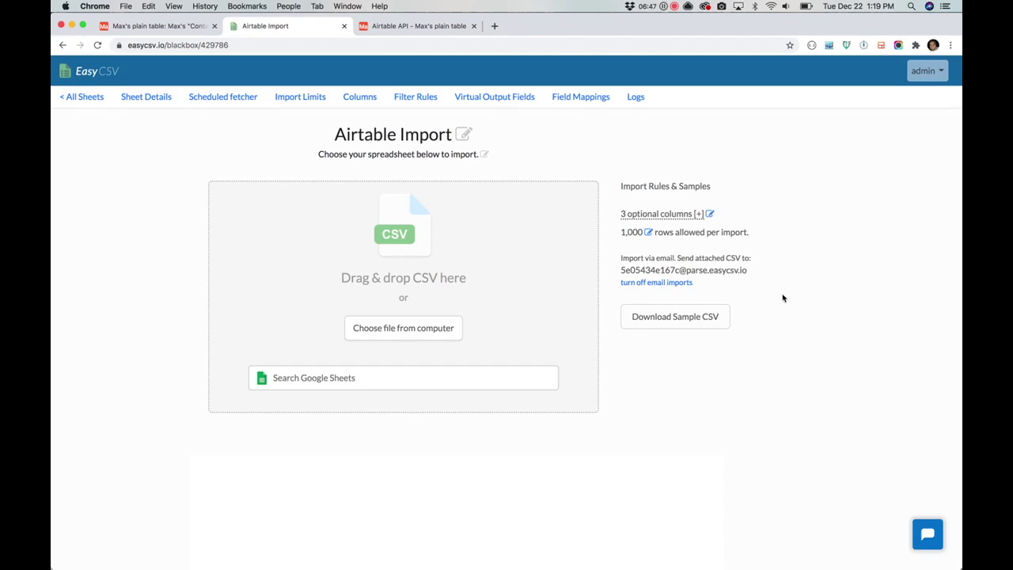
pyautogui.moveTo(749, 271)
pyautogui.mouseDown()
pyautogui.moveTo(617, 273)
pyautogui.moveTo(752, 277)
pyautogui.mouseUp()
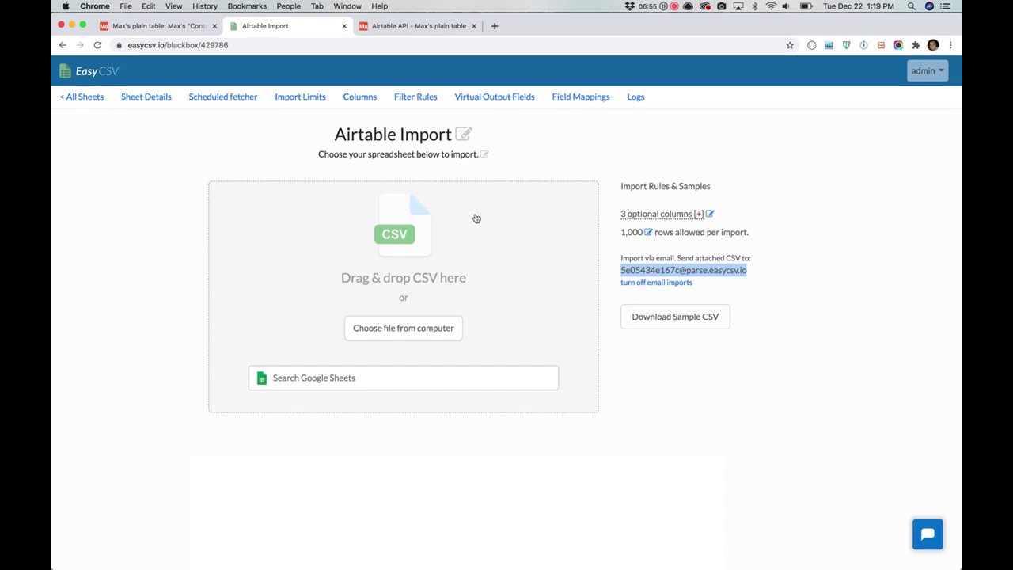
# Review the email import and API webhook settings in the sheet details, highlight the webhook URL, and leave without saving
pyautogui.click(130, 224)
pyautogui.click(141, 97)
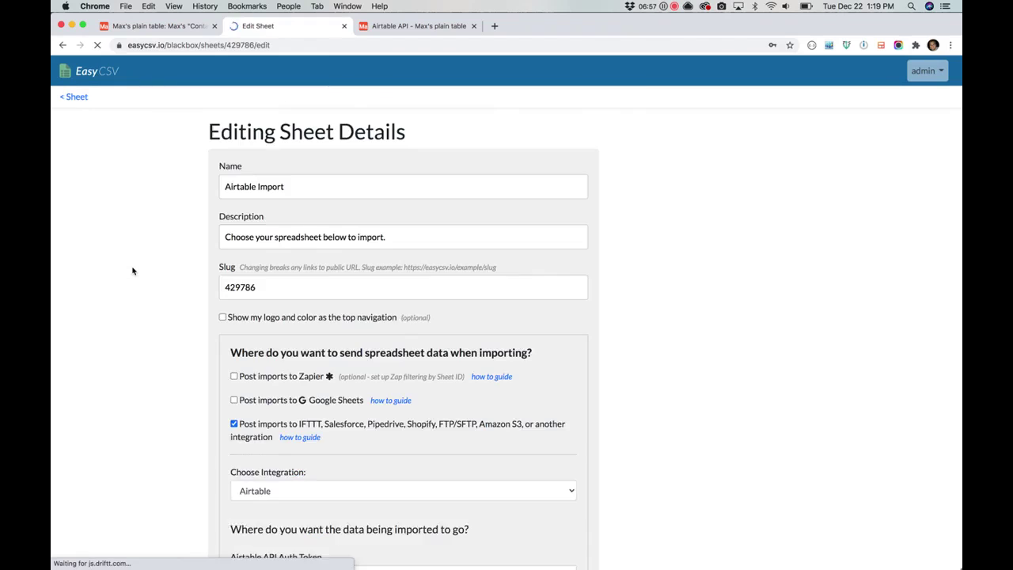
pyautogui.scroll(-5, 132, 271)
pyautogui.scroll(-15, 132, 271)
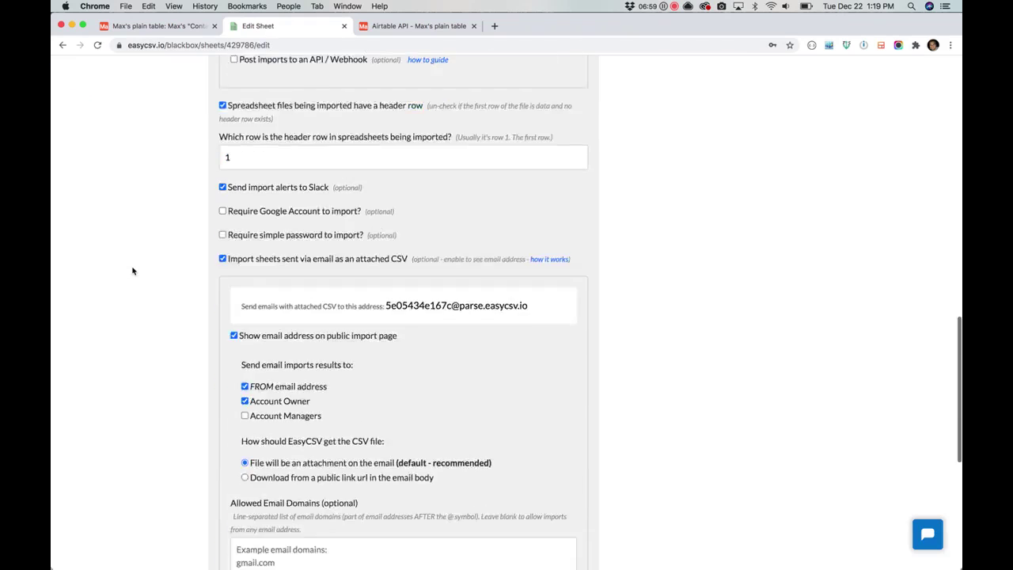
pyautogui.click(235, 470)
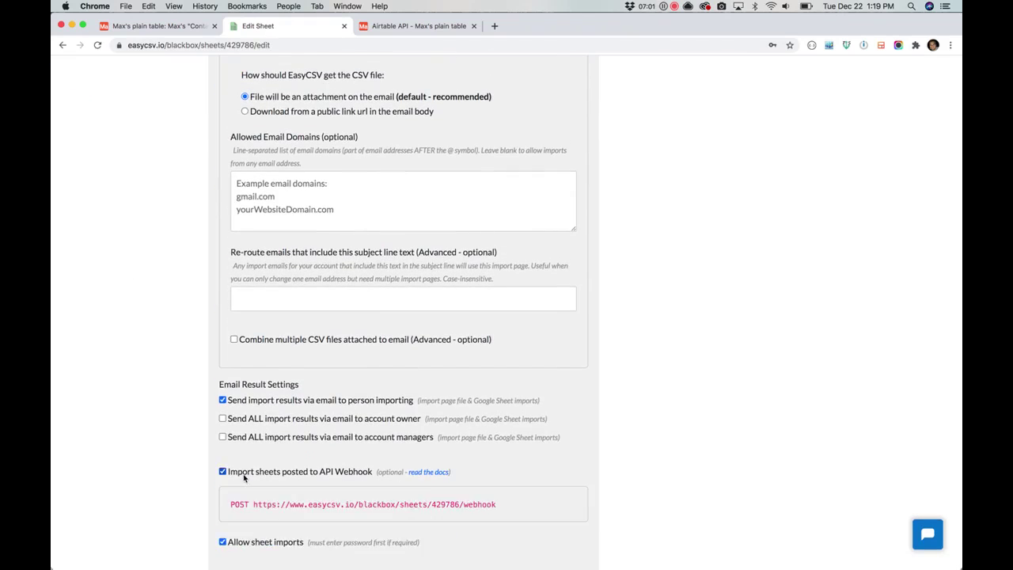
pyautogui.scroll(-2, 444, 458)
pyautogui.moveTo(499, 450); pyautogui.dragTo(255, 450)
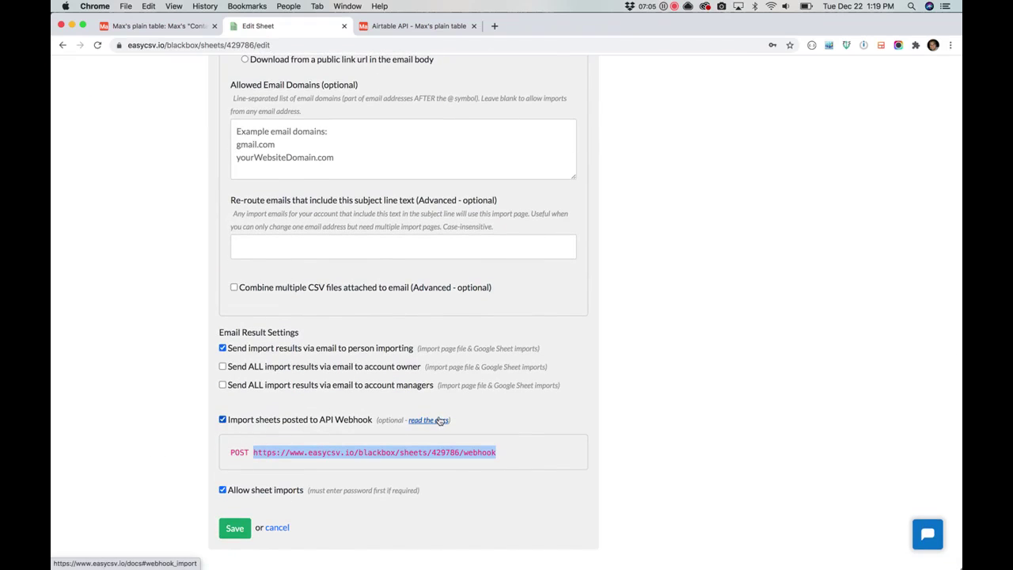
pyautogui.click(277, 528)
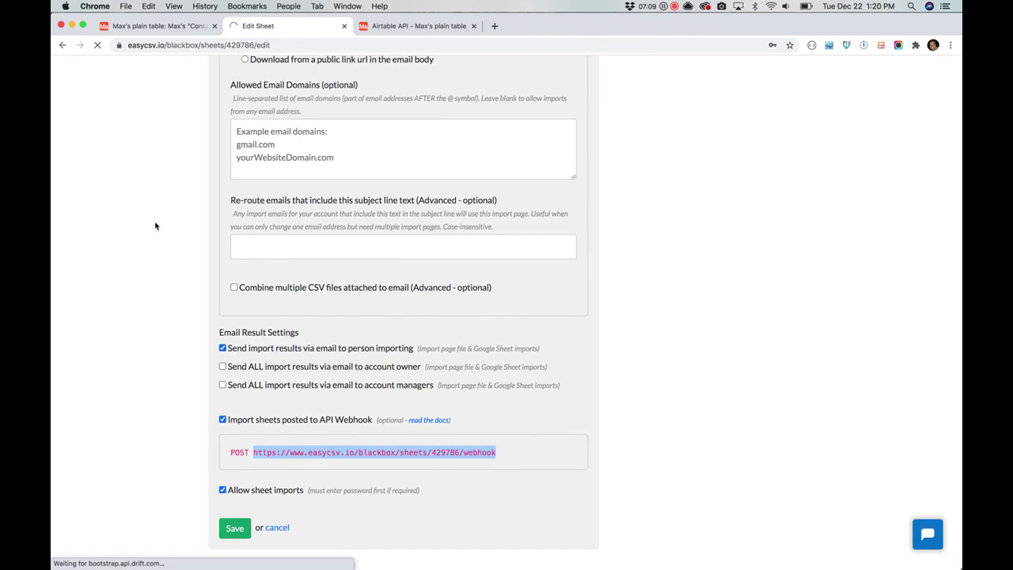